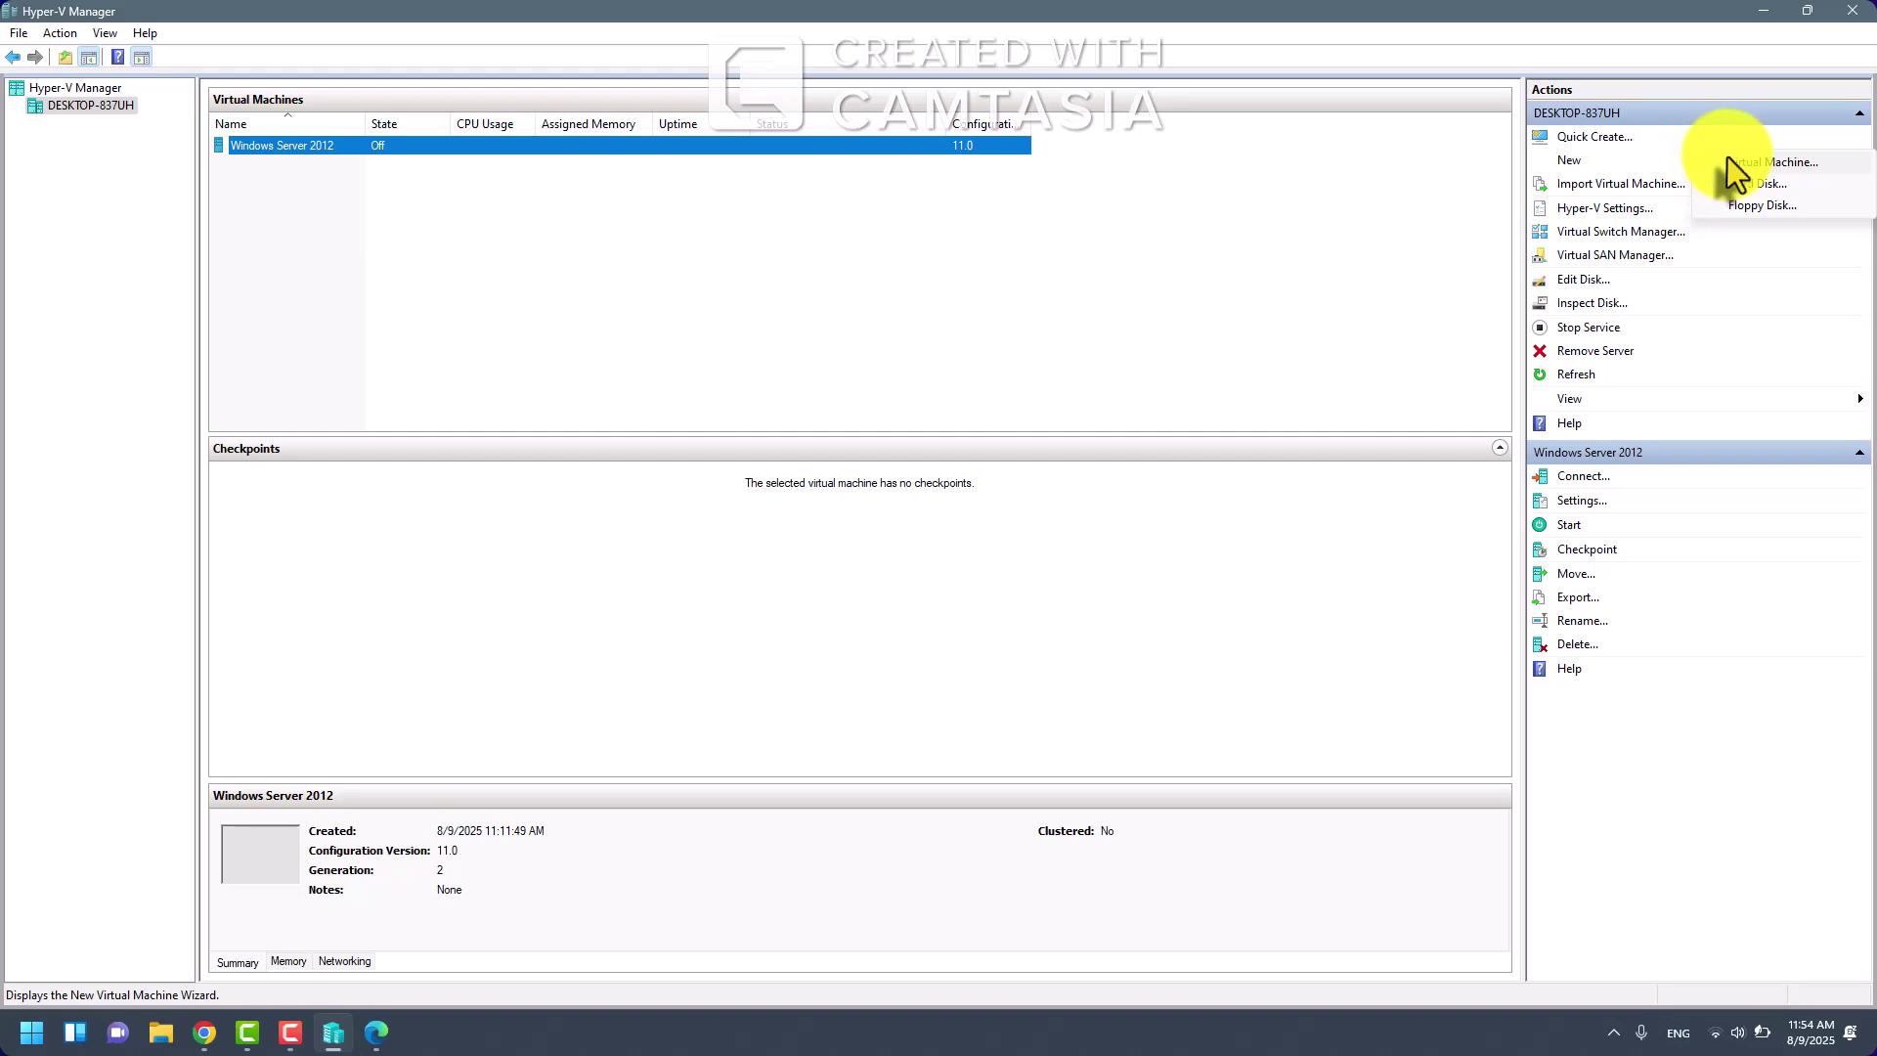
- Start a new virtual machine named Server 8 and set it to Generation 1
click(1726, 159)
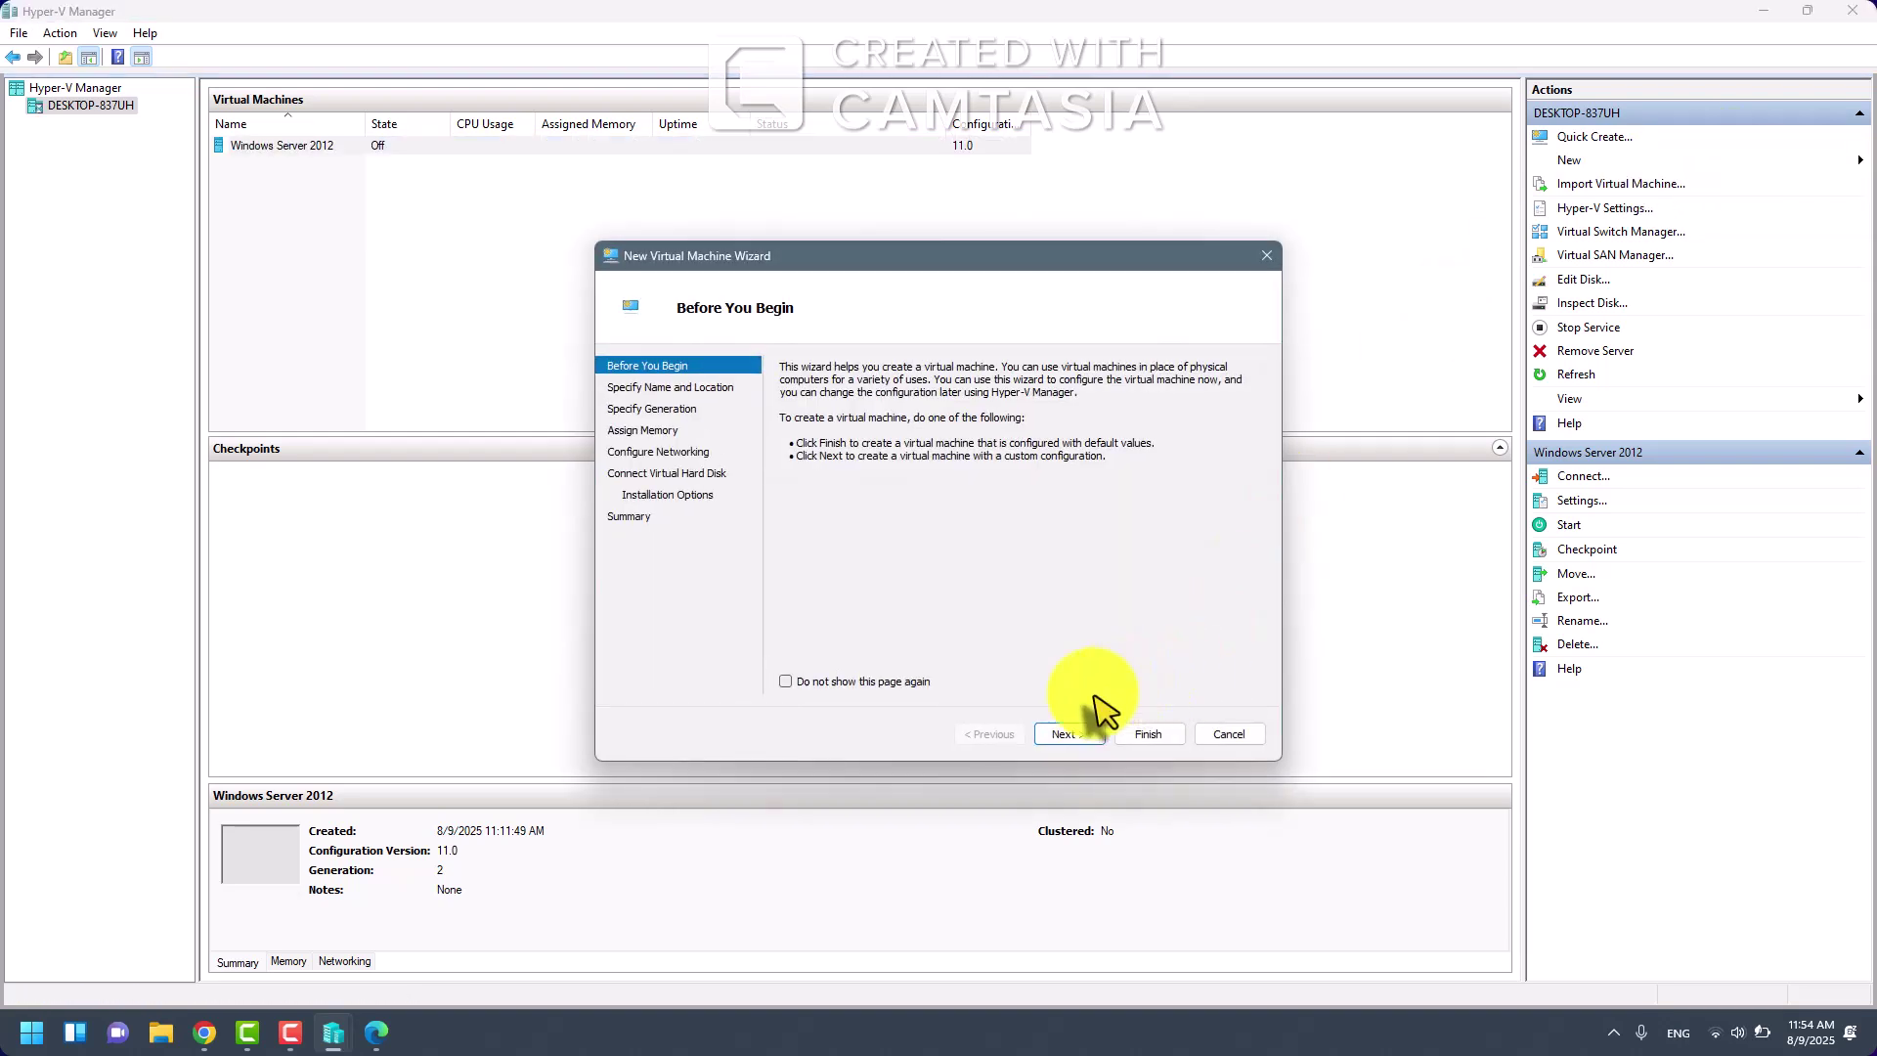
click(1067, 734)
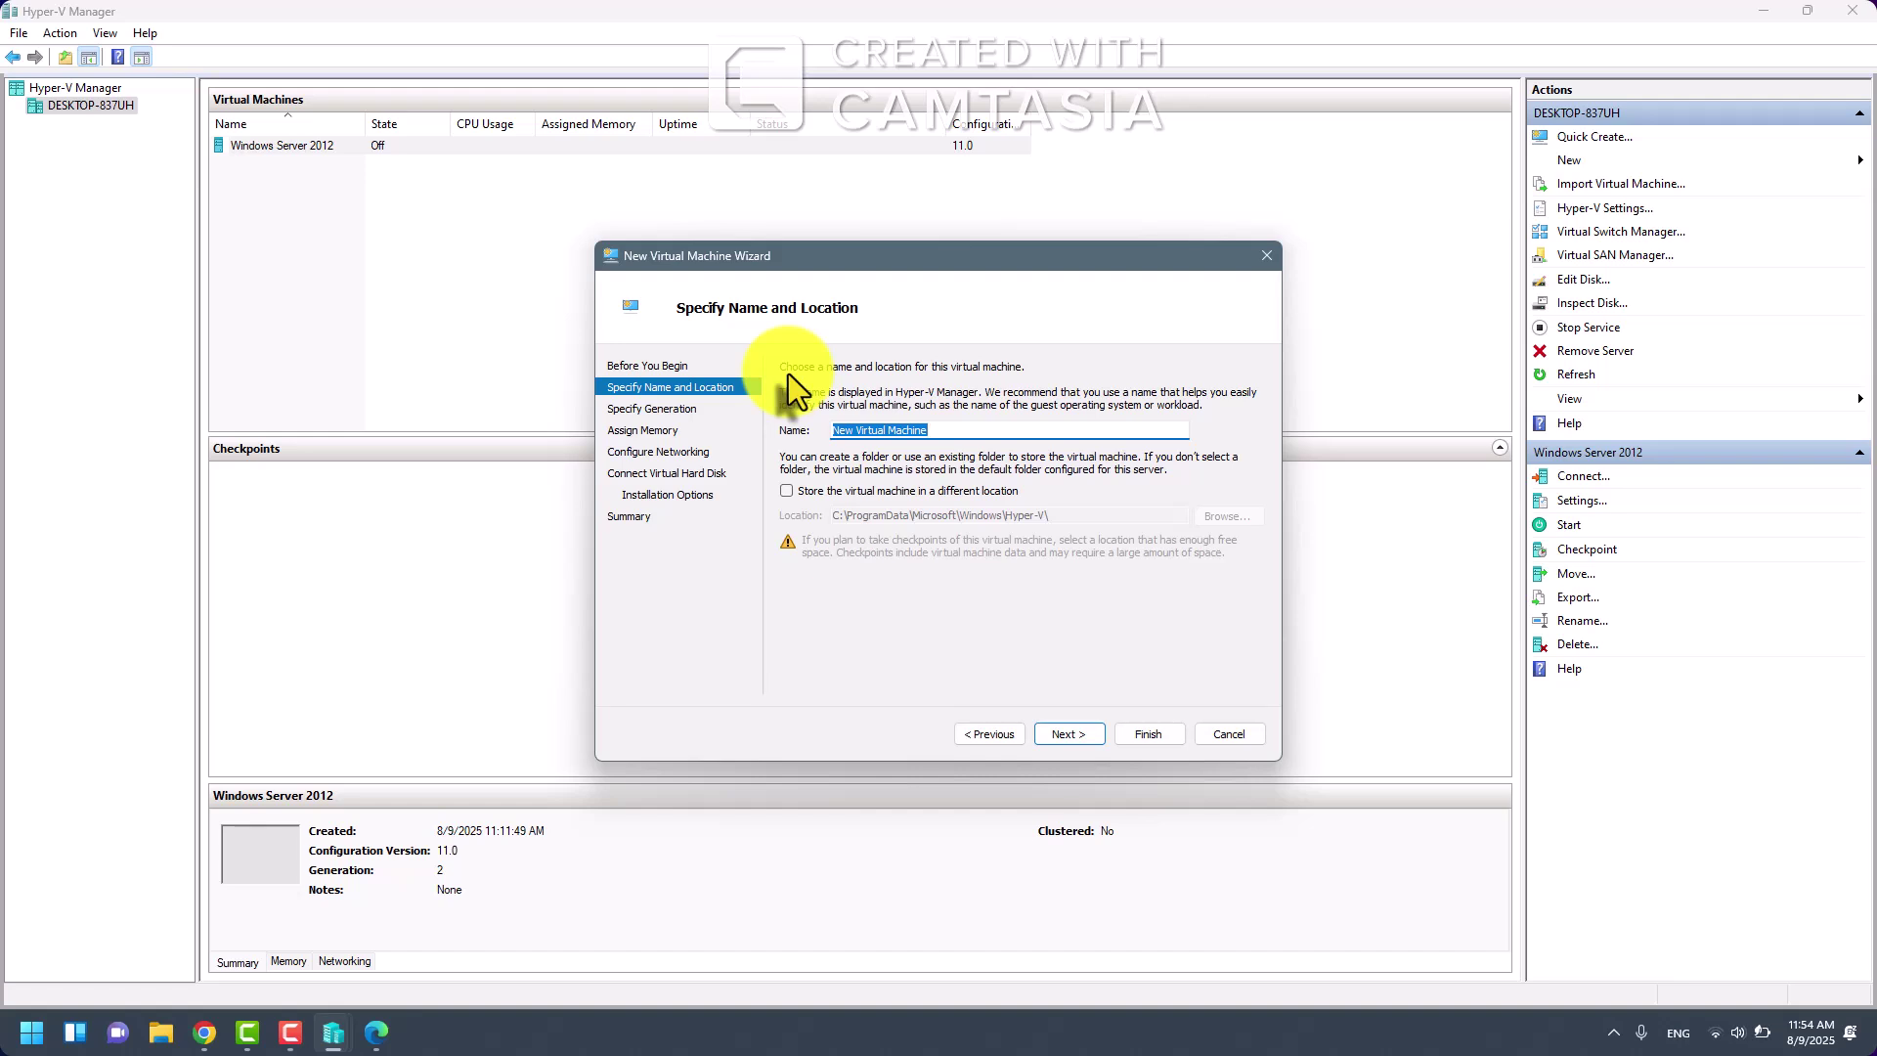
text(Server 8)
key(Return)
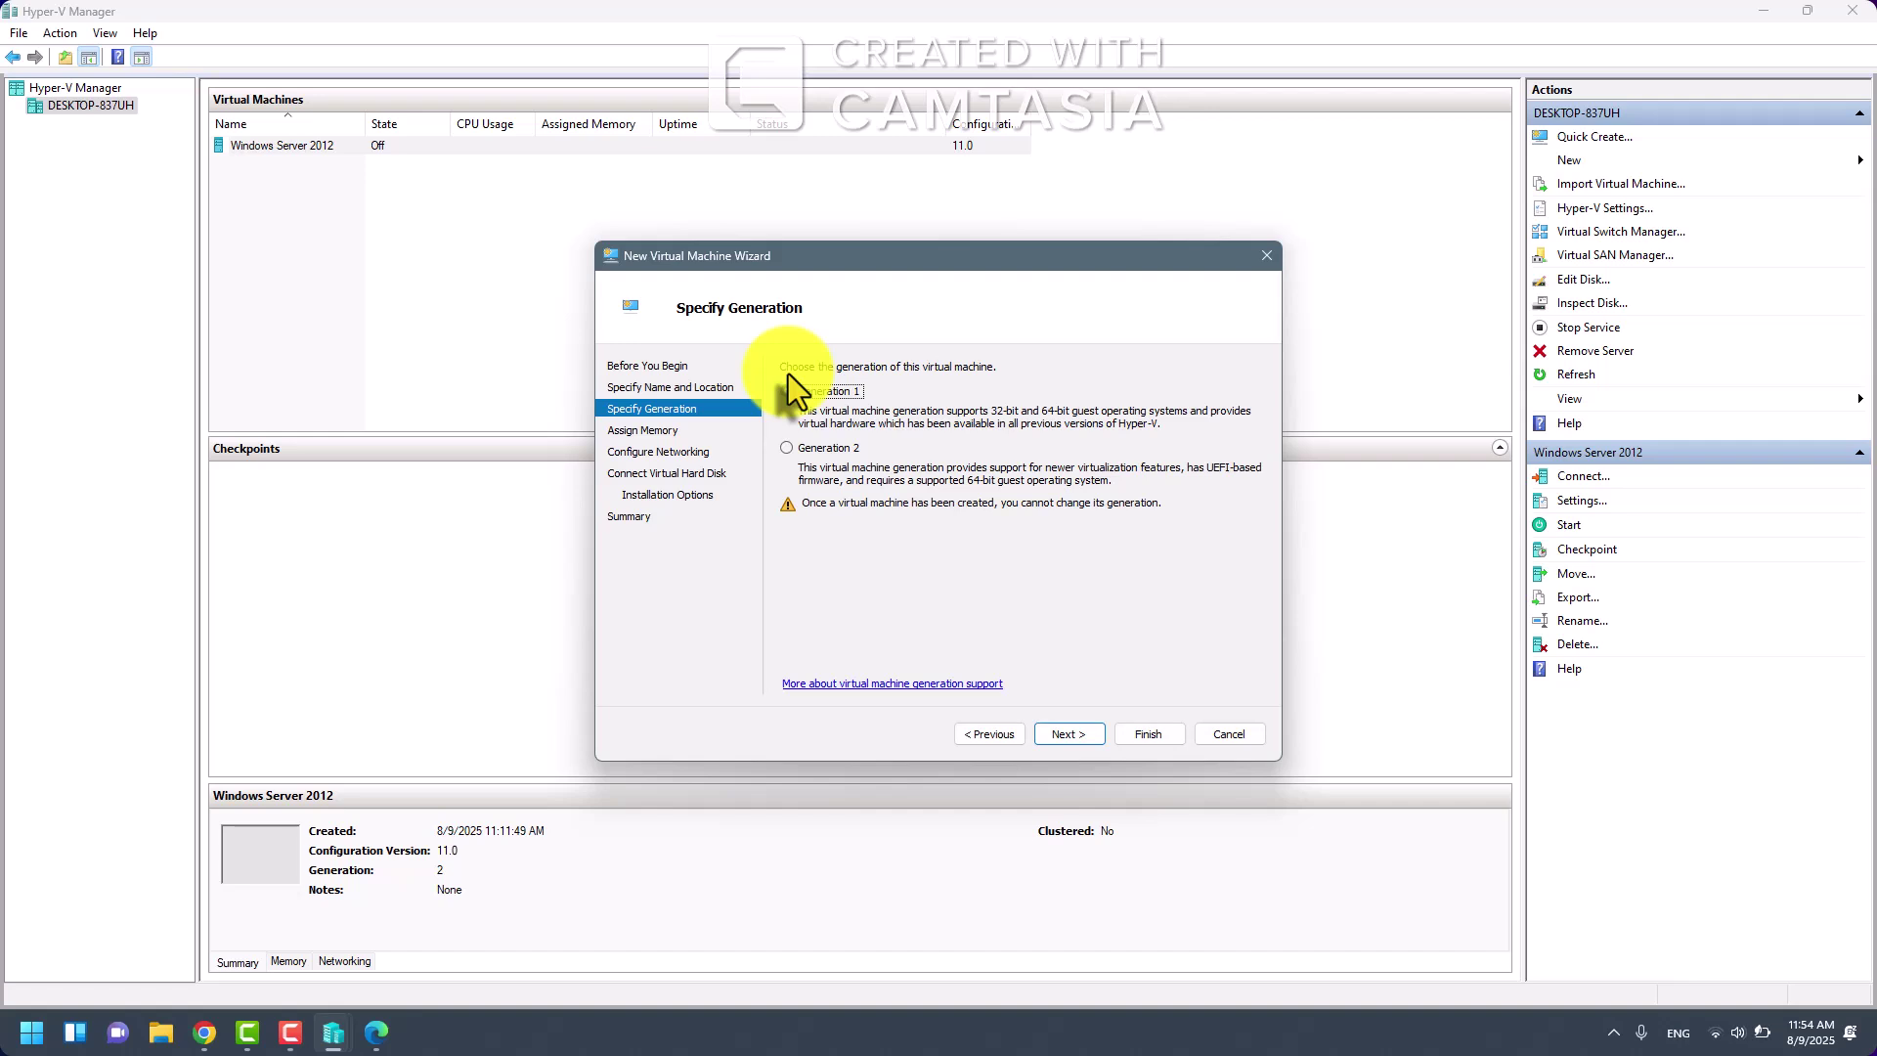
click(803, 391)
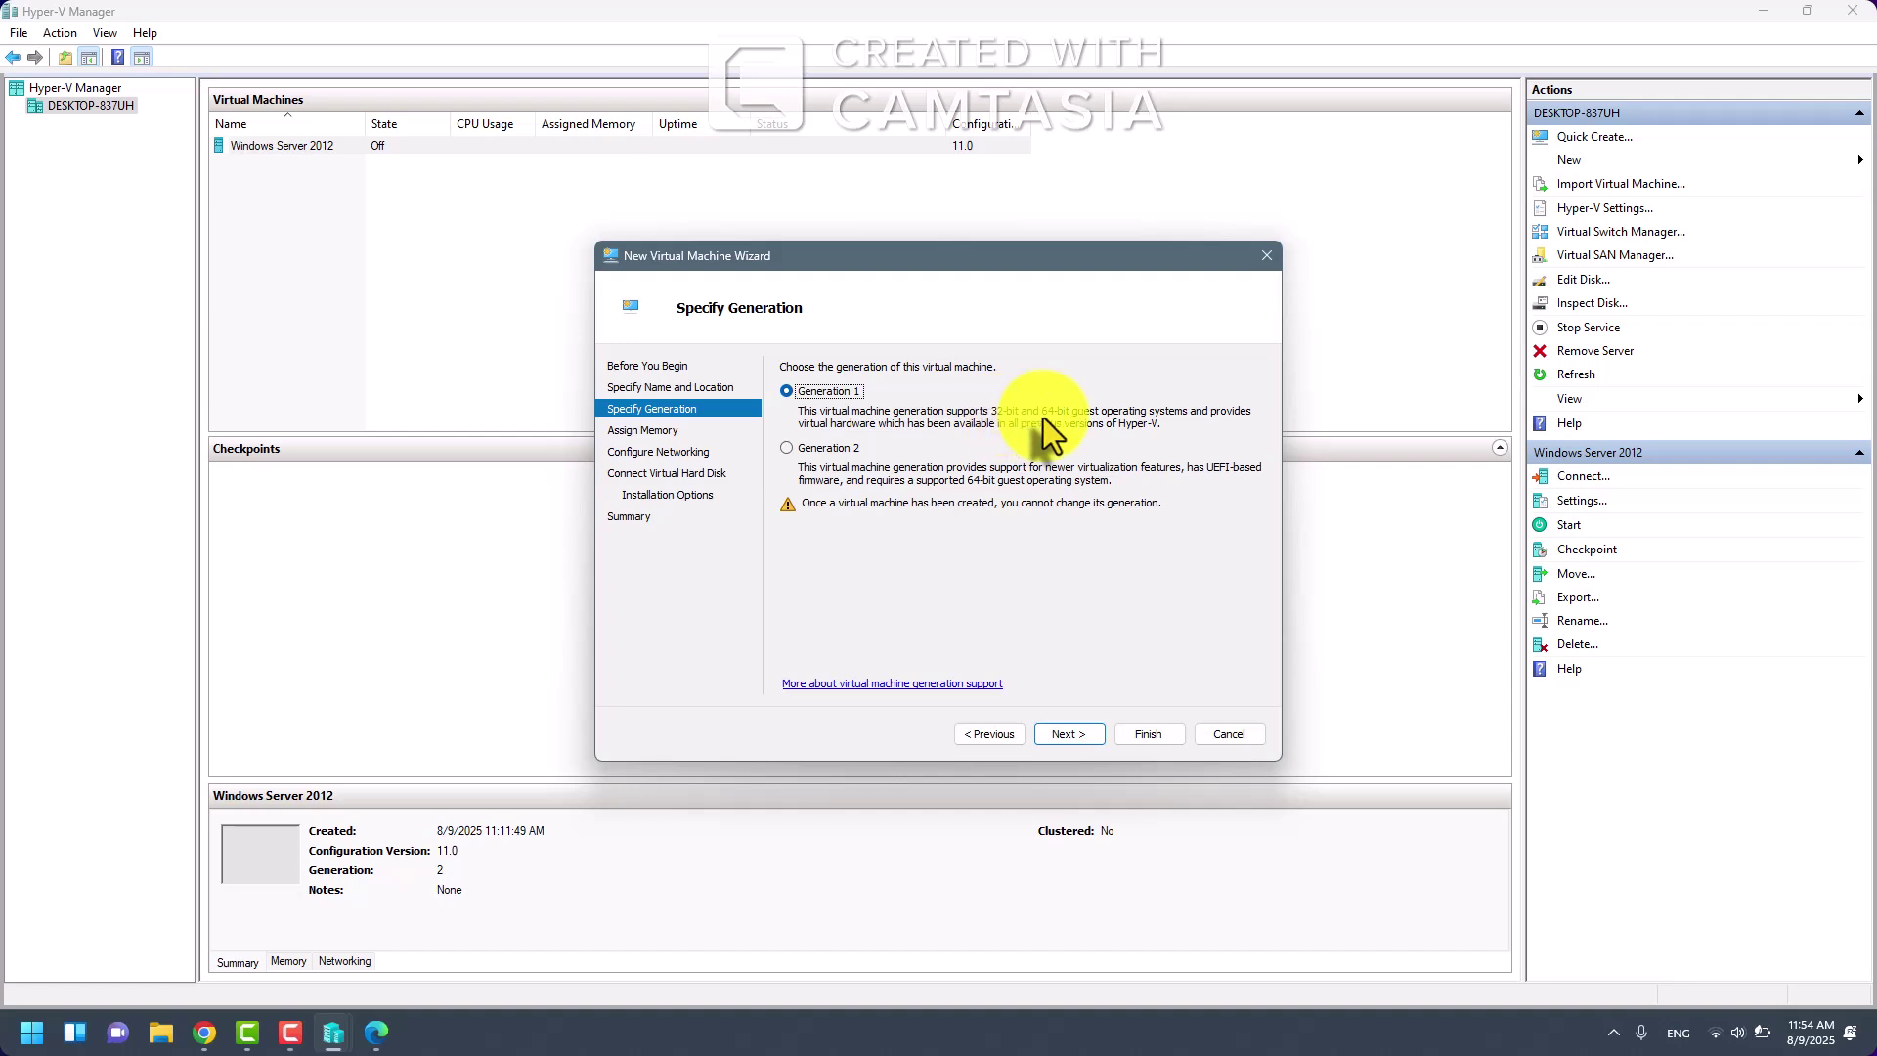
click(1071, 743)
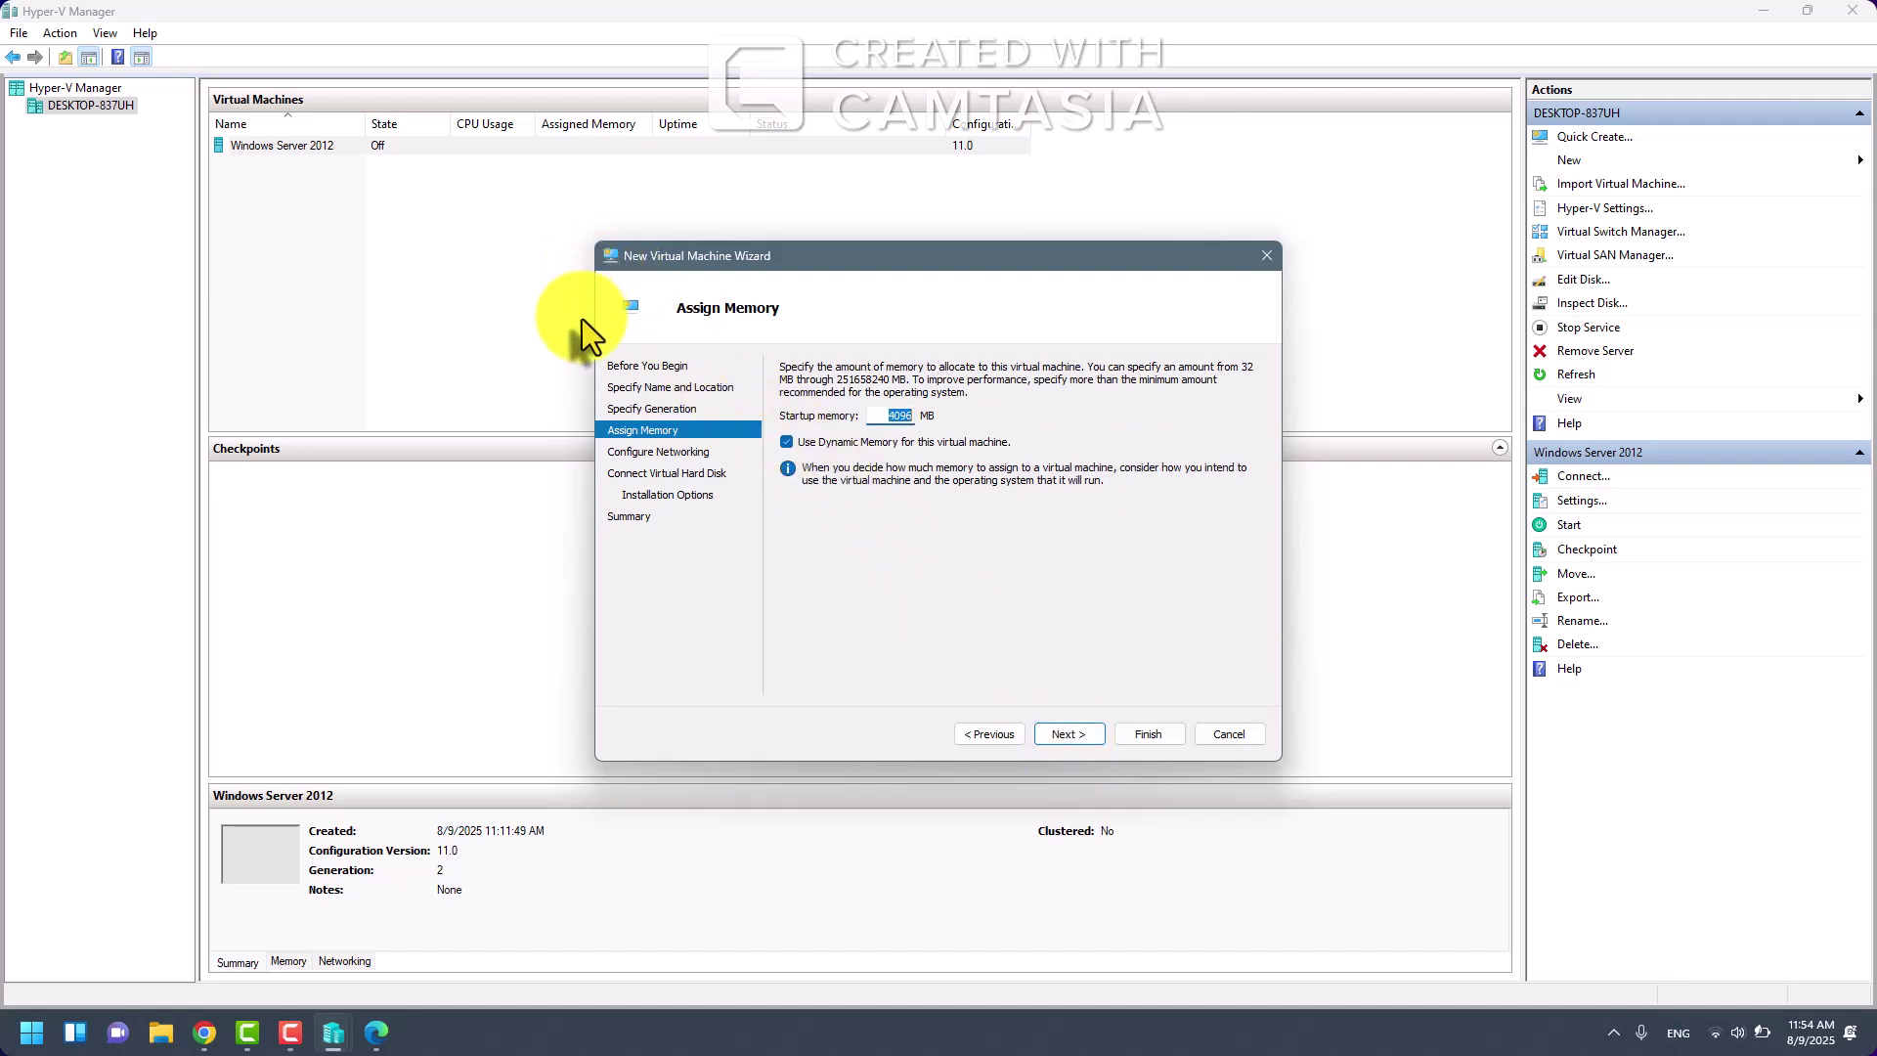
- Accept the startup memory with Dynamic Memory enabled and connect the network adapter to the Default Switch
key(F9)
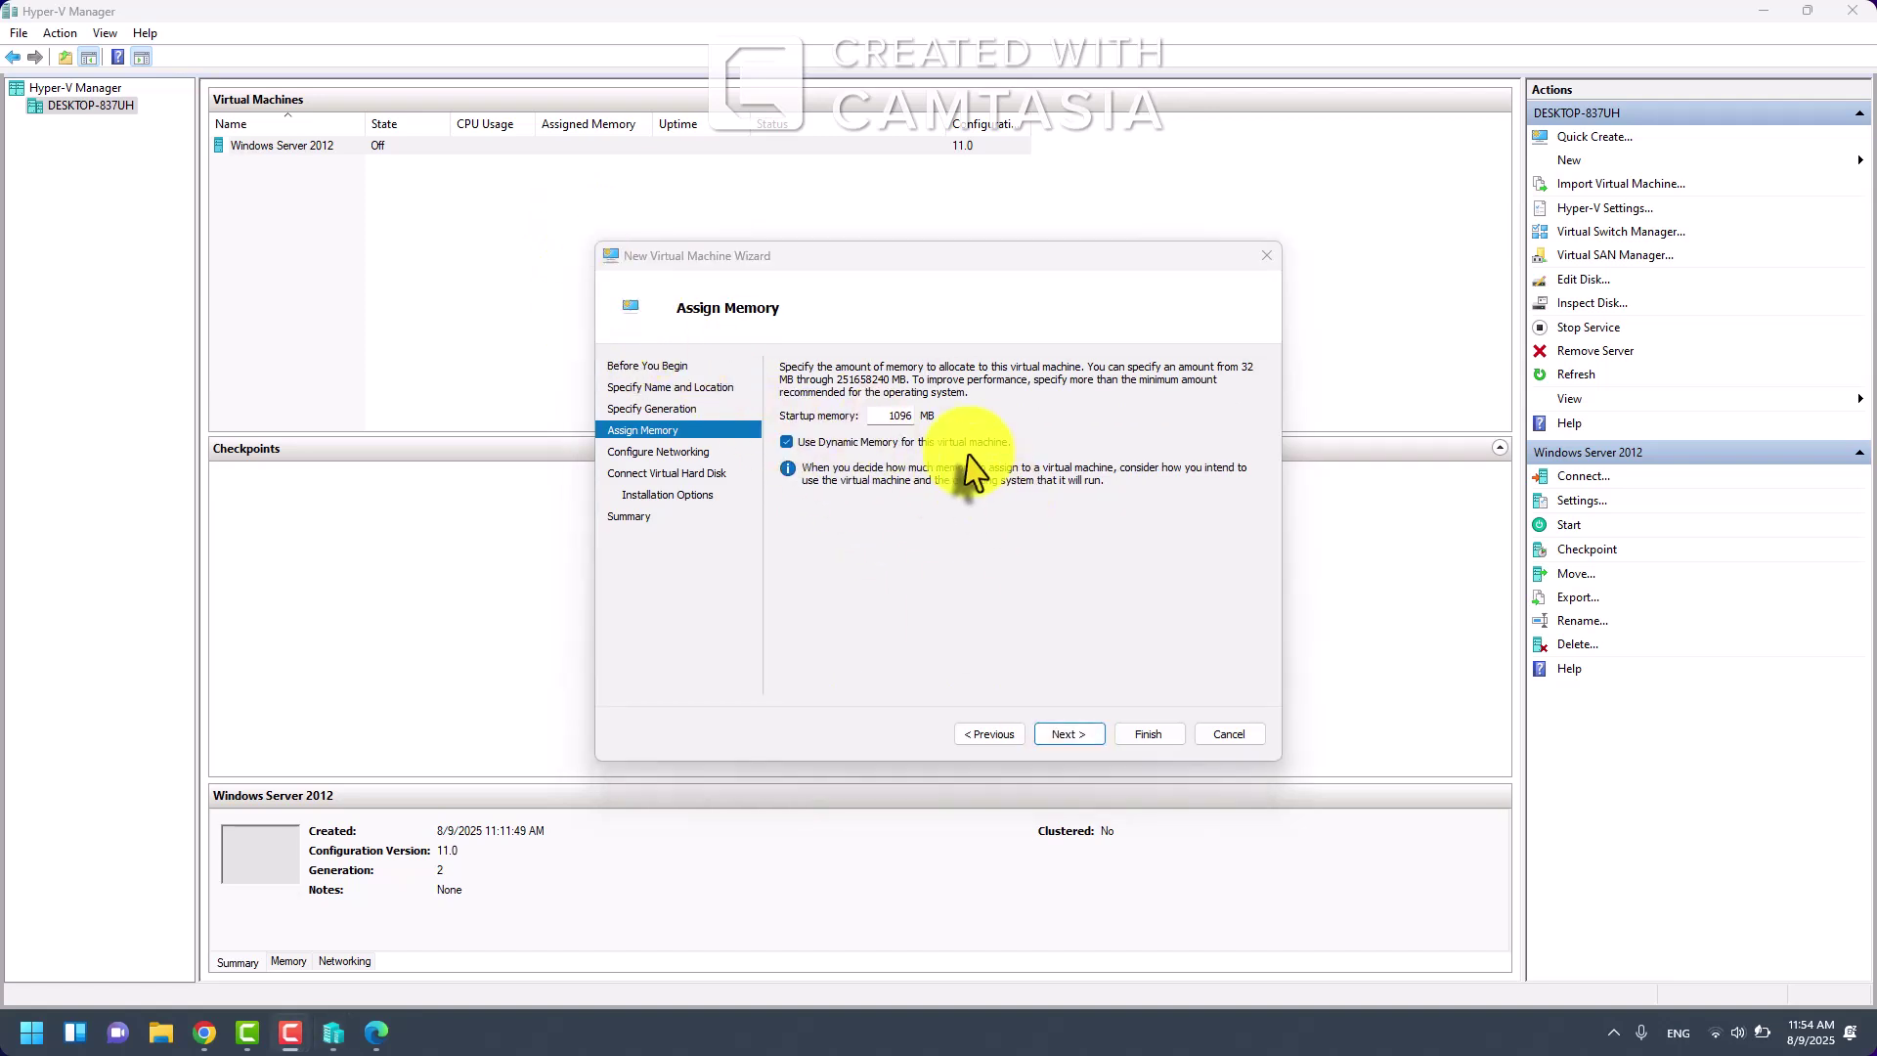
click(1077, 740)
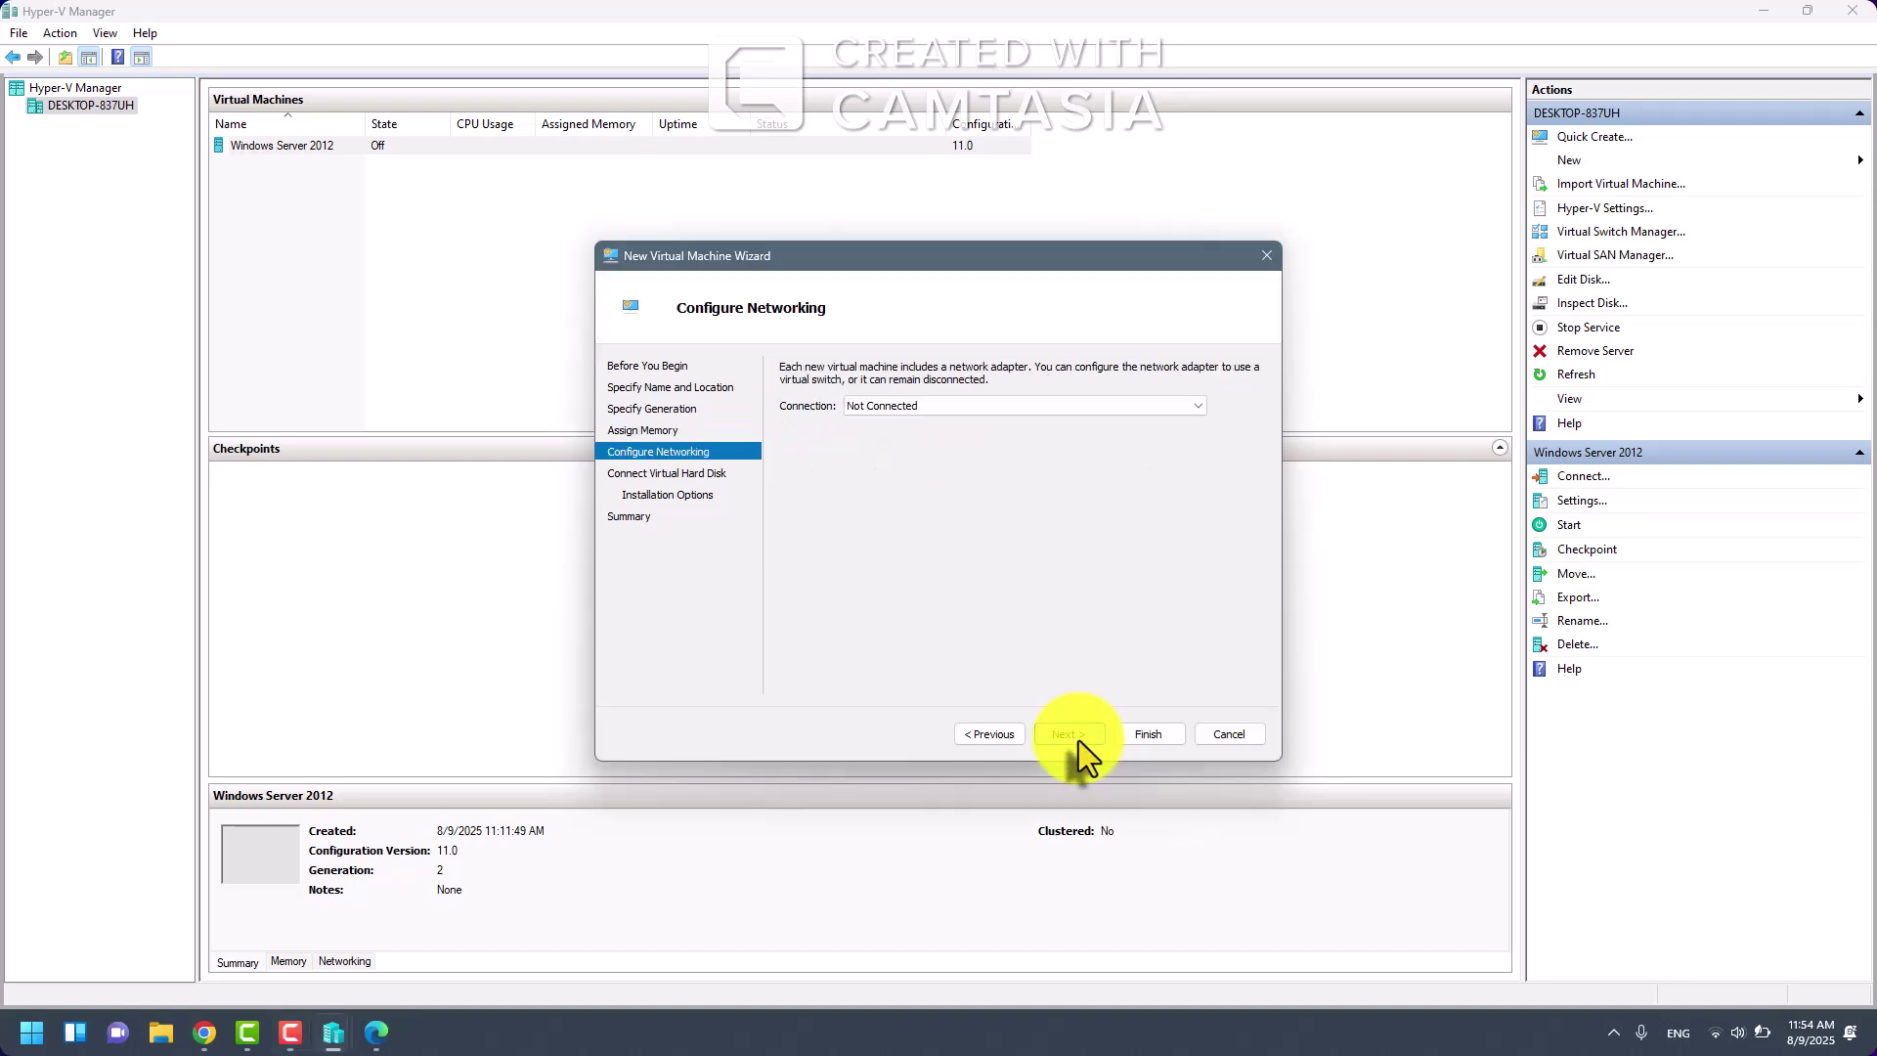
click(1020, 409)
key(Down)
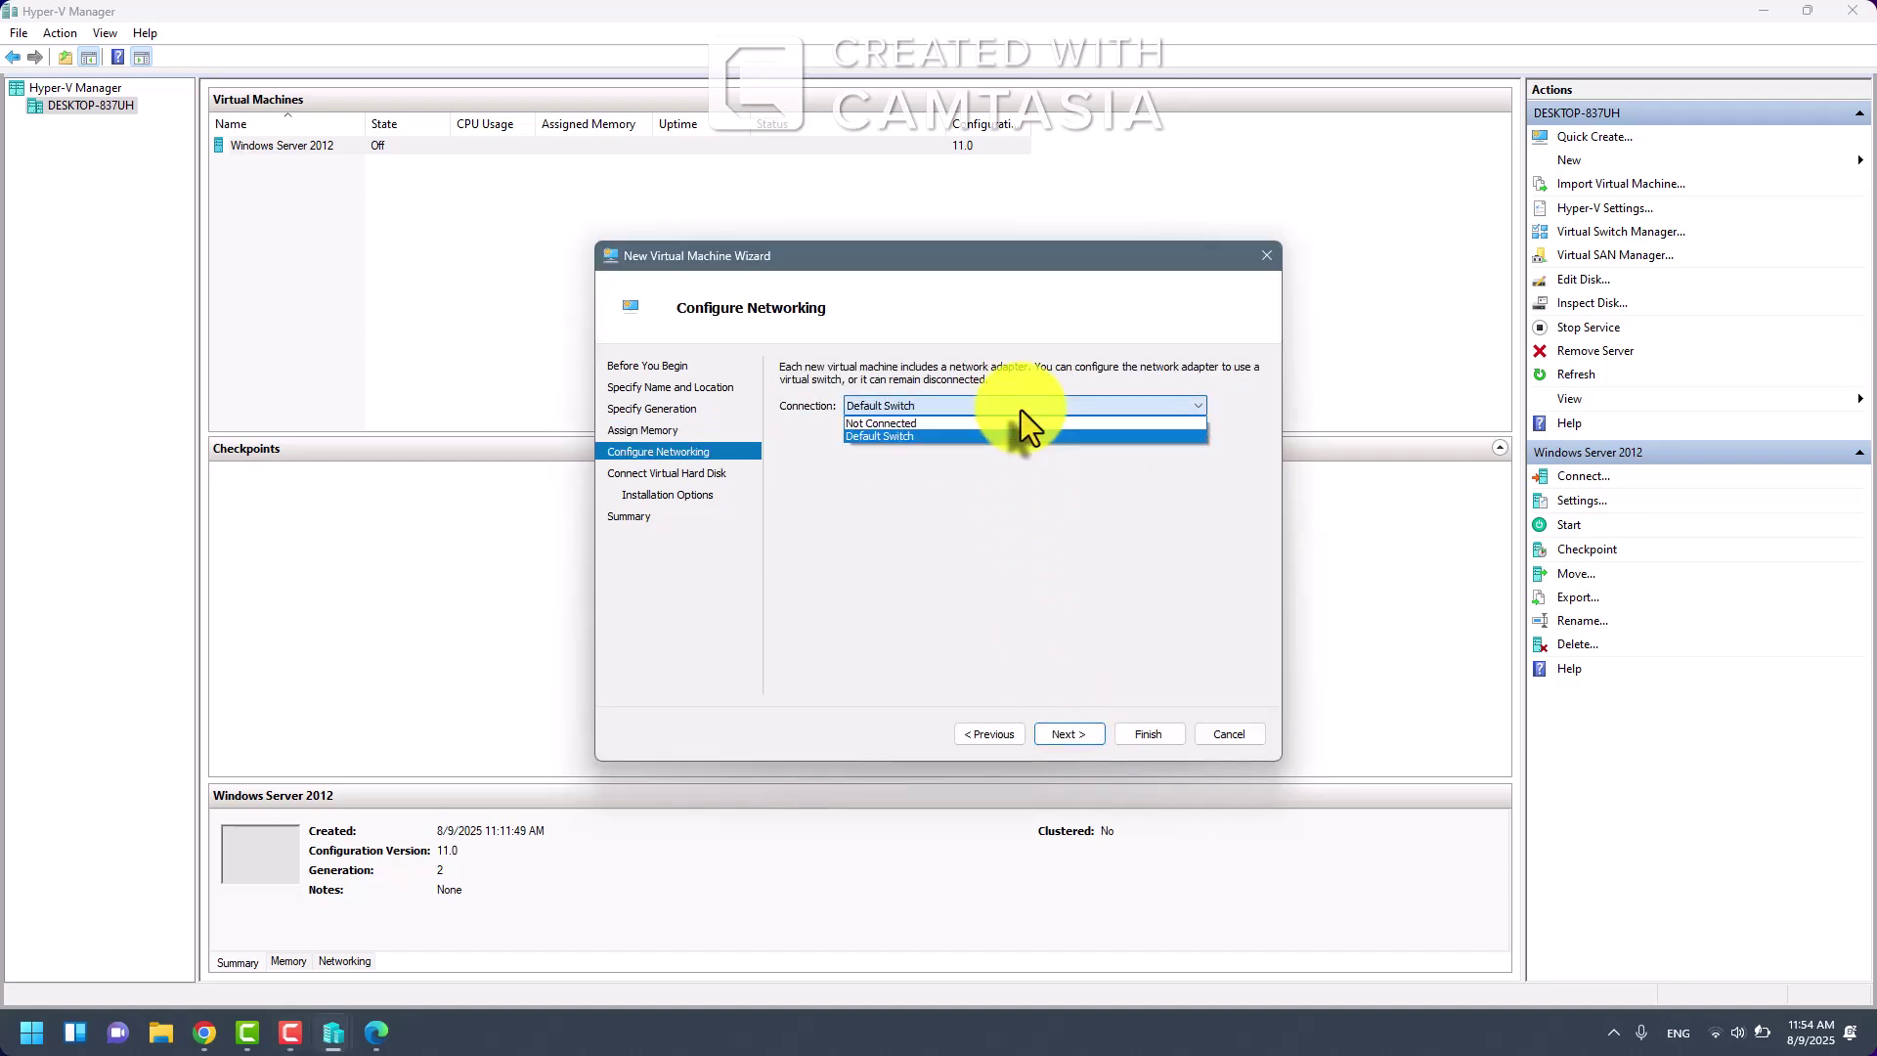
key(Return)
key(Return)
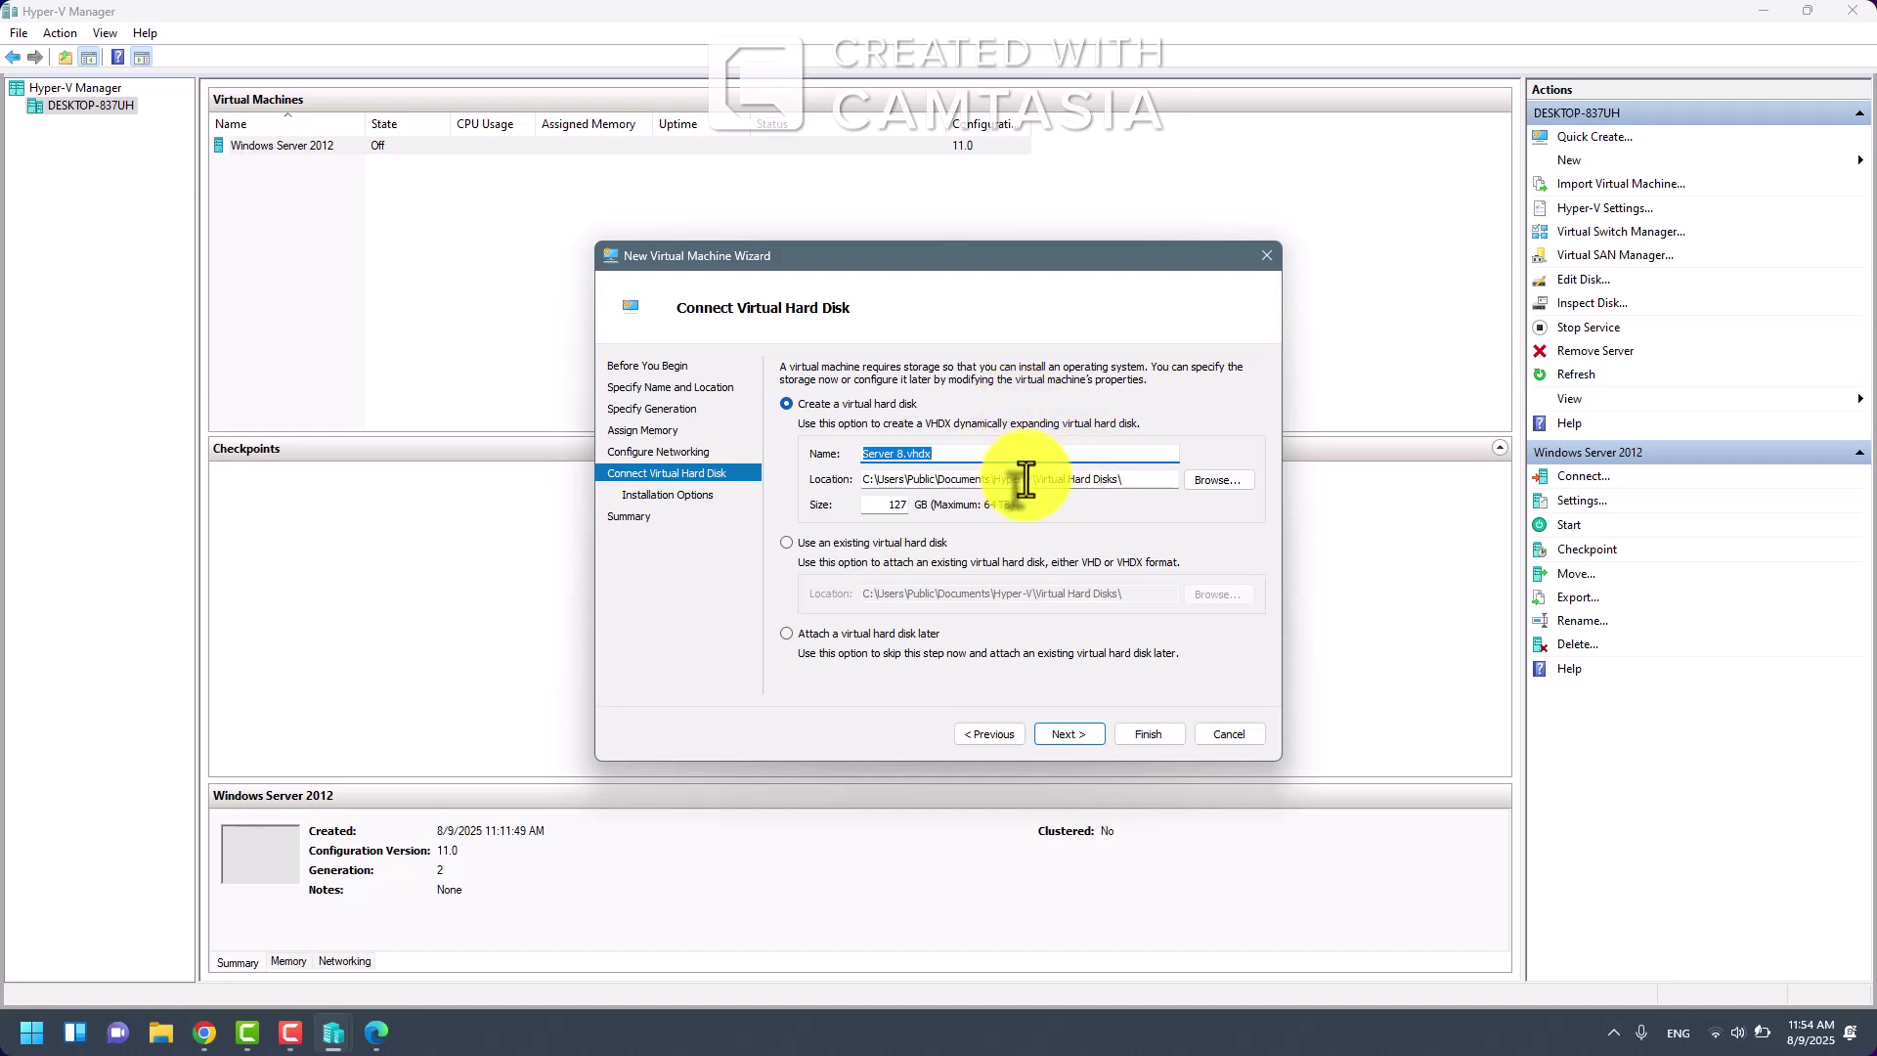
- Accept the new Server 8.vhdx hard disk and set installation from the en_windows_server_8_beta_x64_dvd image file in Downloads
key(Return)
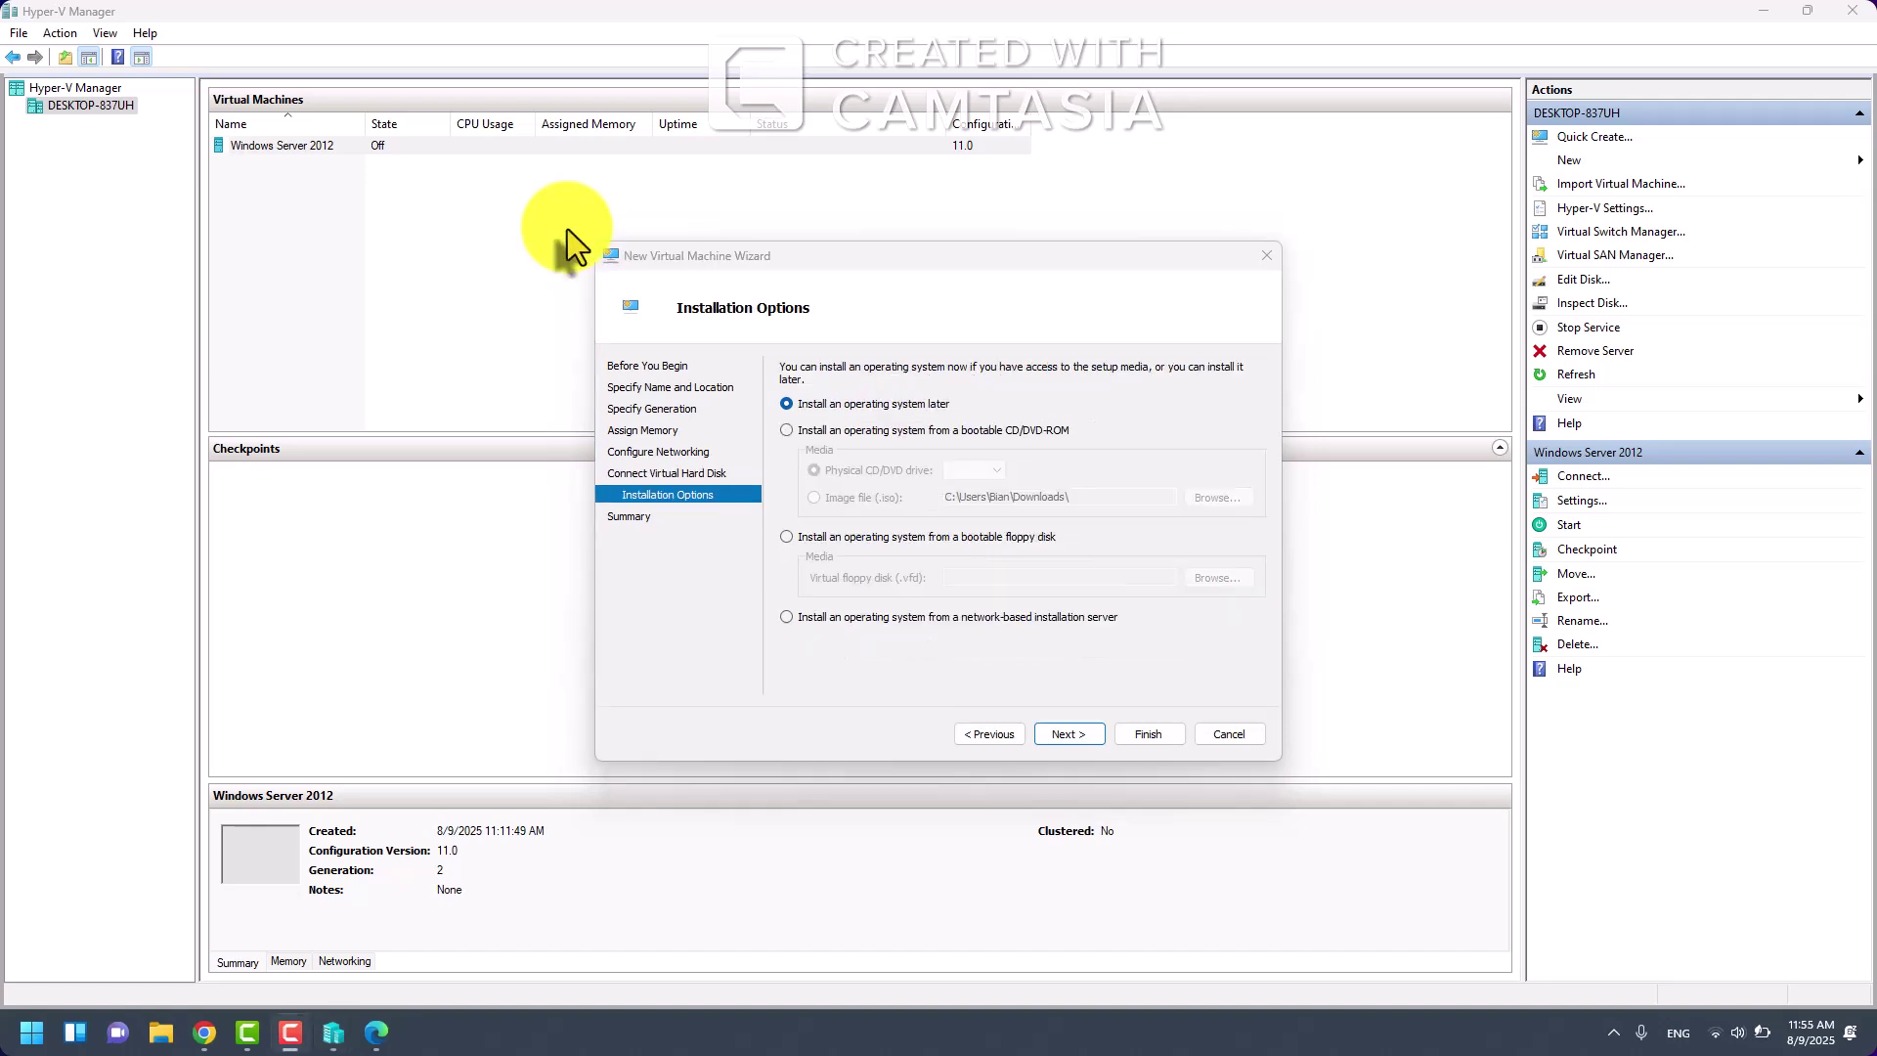
click(827, 430)
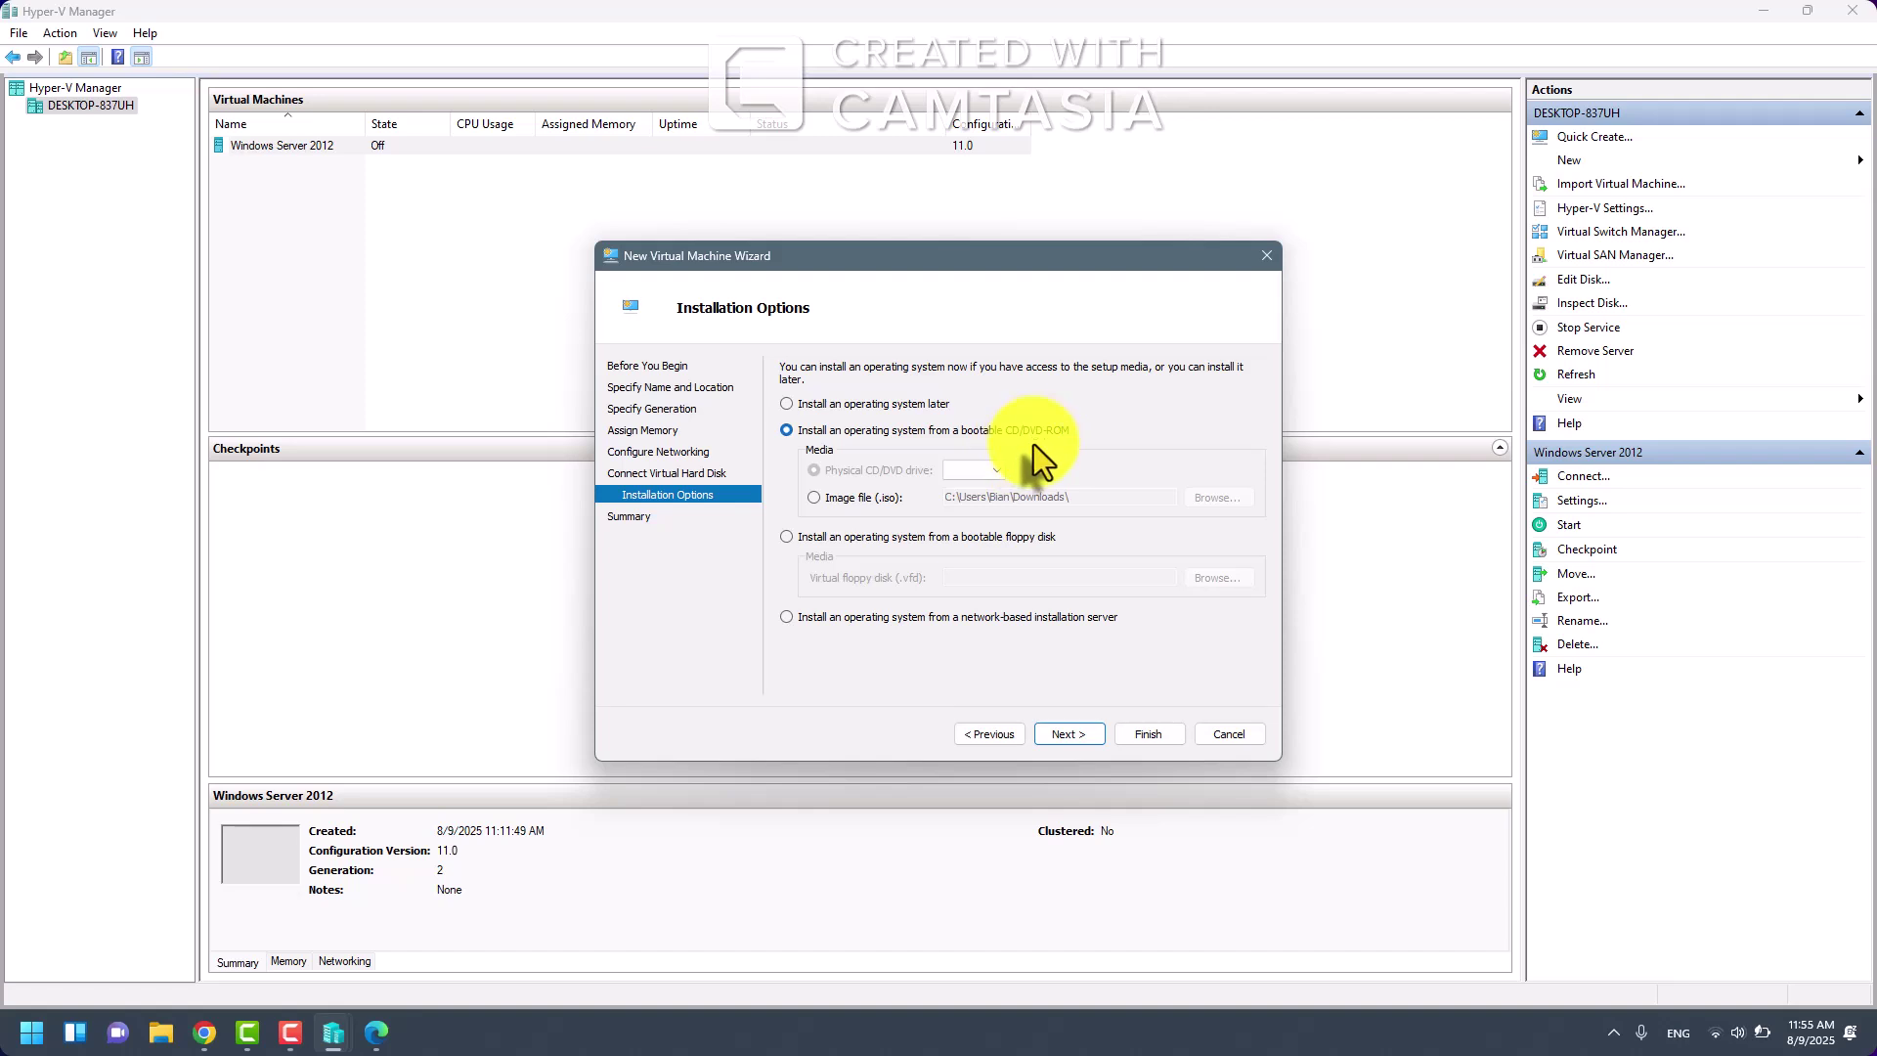
click(870, 503)
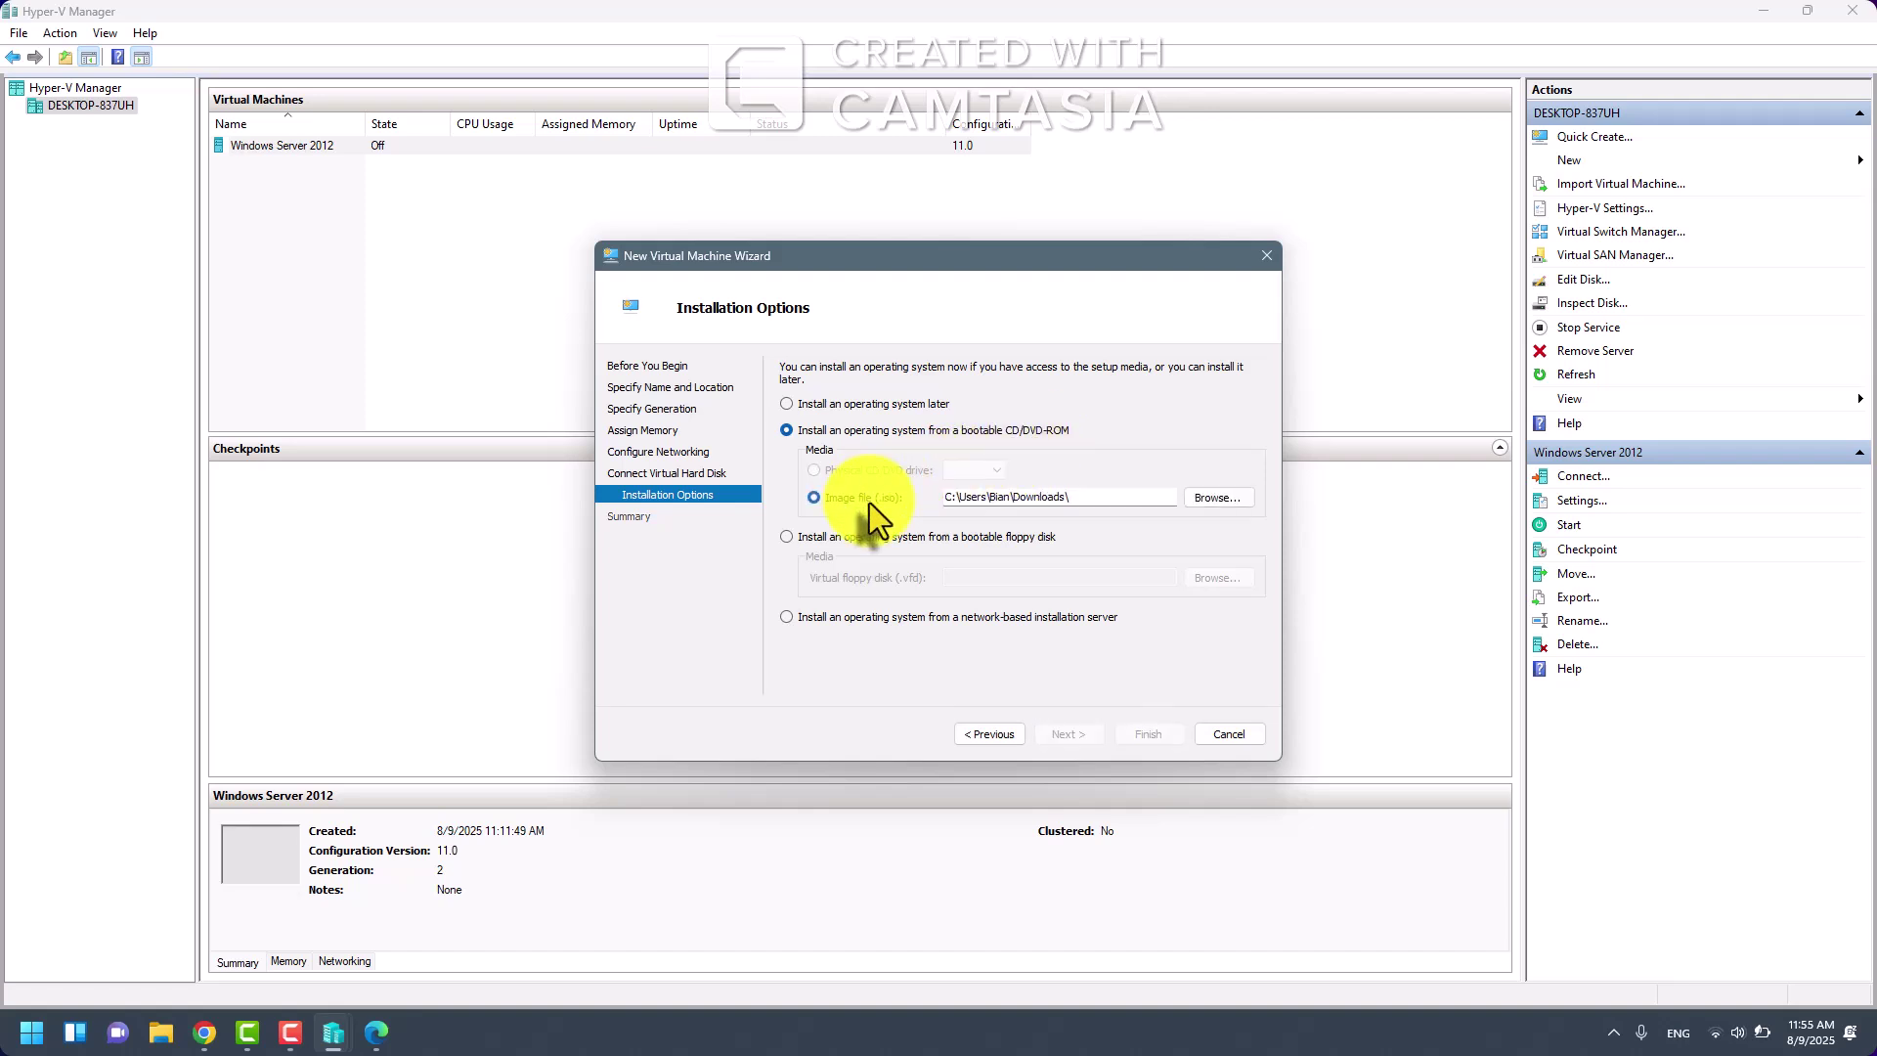
click(1239, 496)
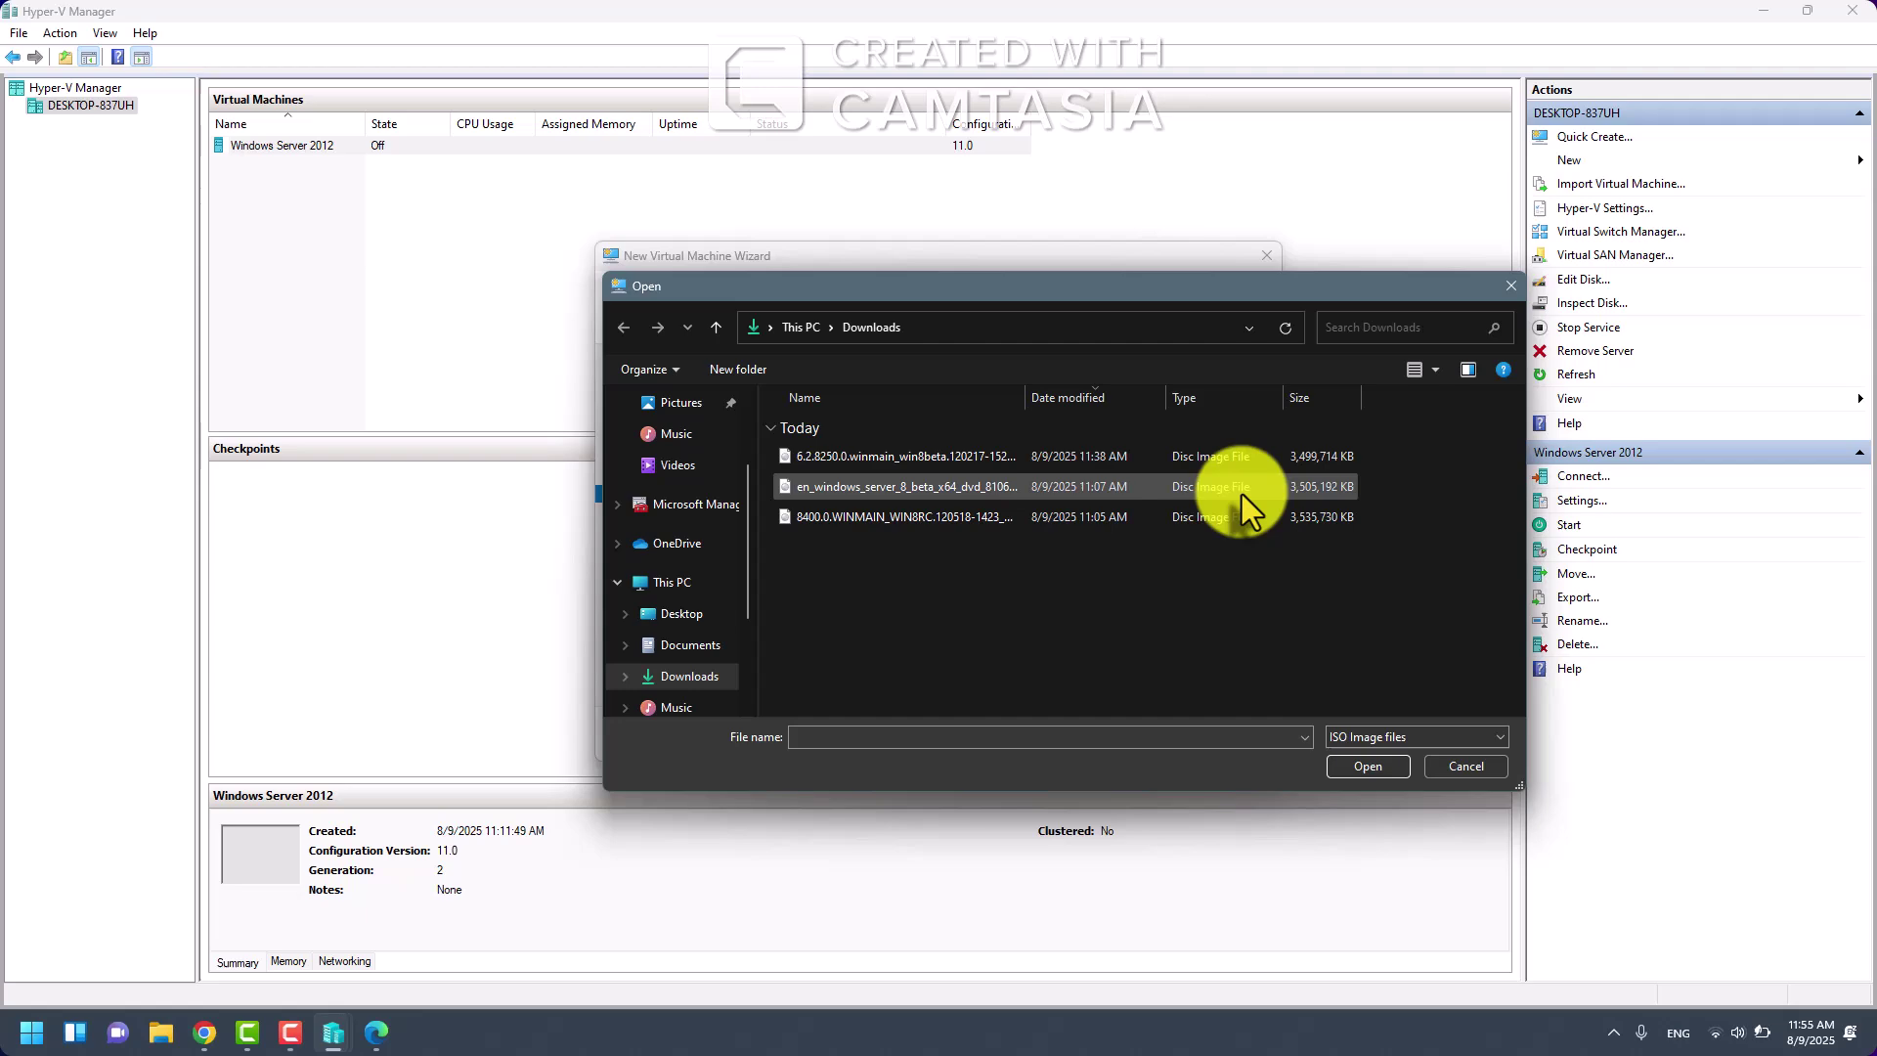
click(1000, 489)
double_click(999, 489)
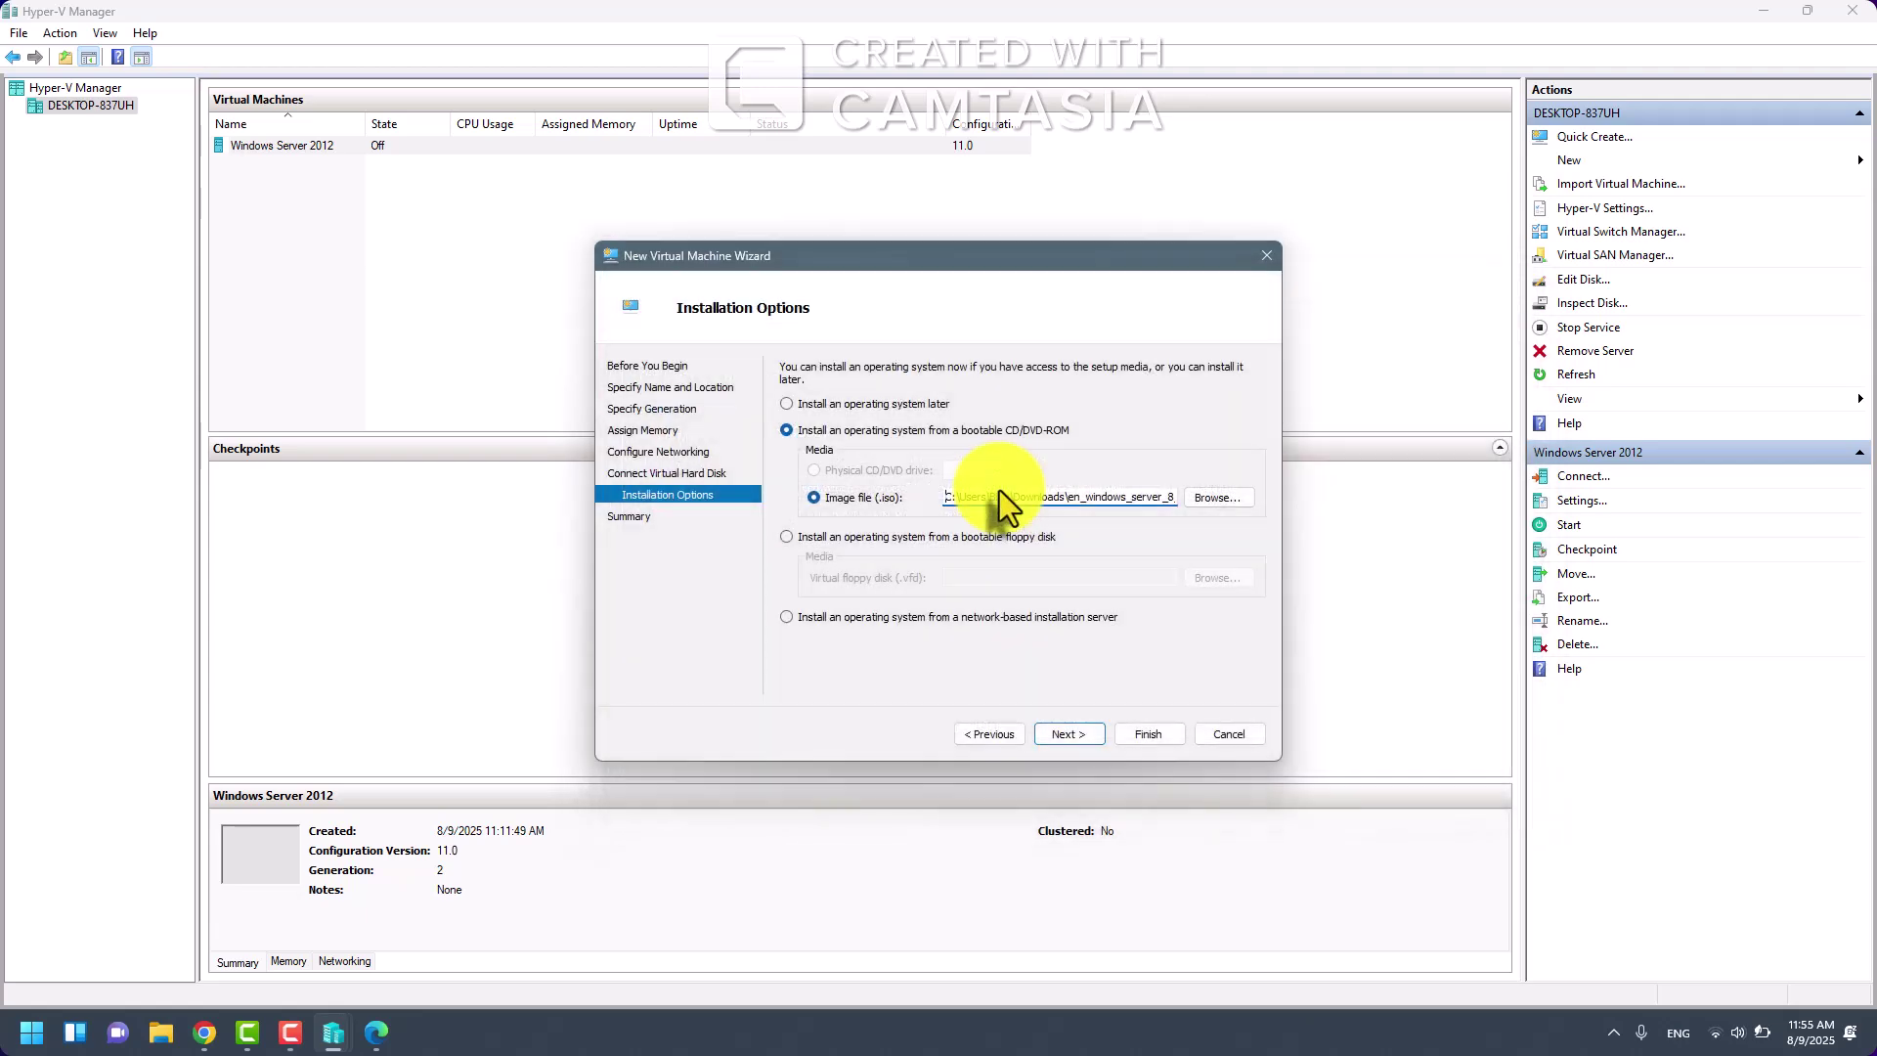
click(1064, 735)
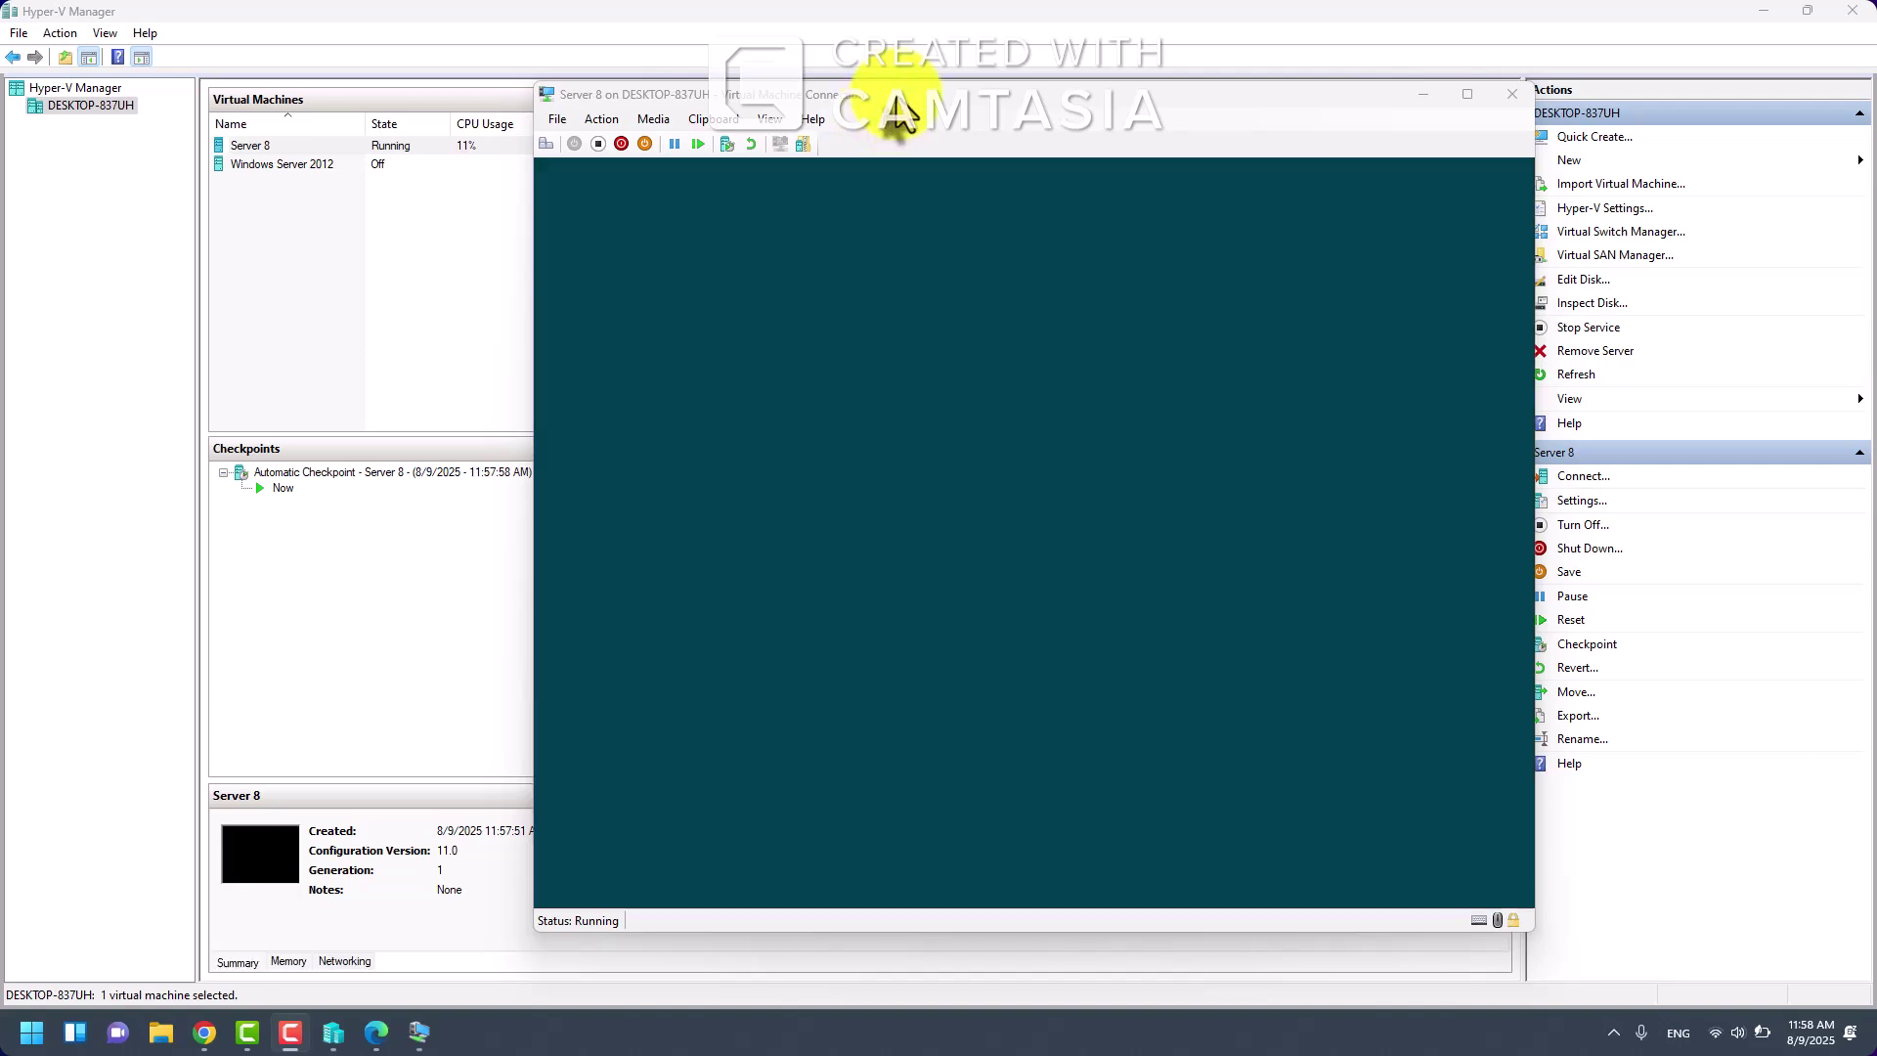
- Begin the Windows Server 8 Beta installation with English (United States) language and format and the US keyboard
click(891, 108)
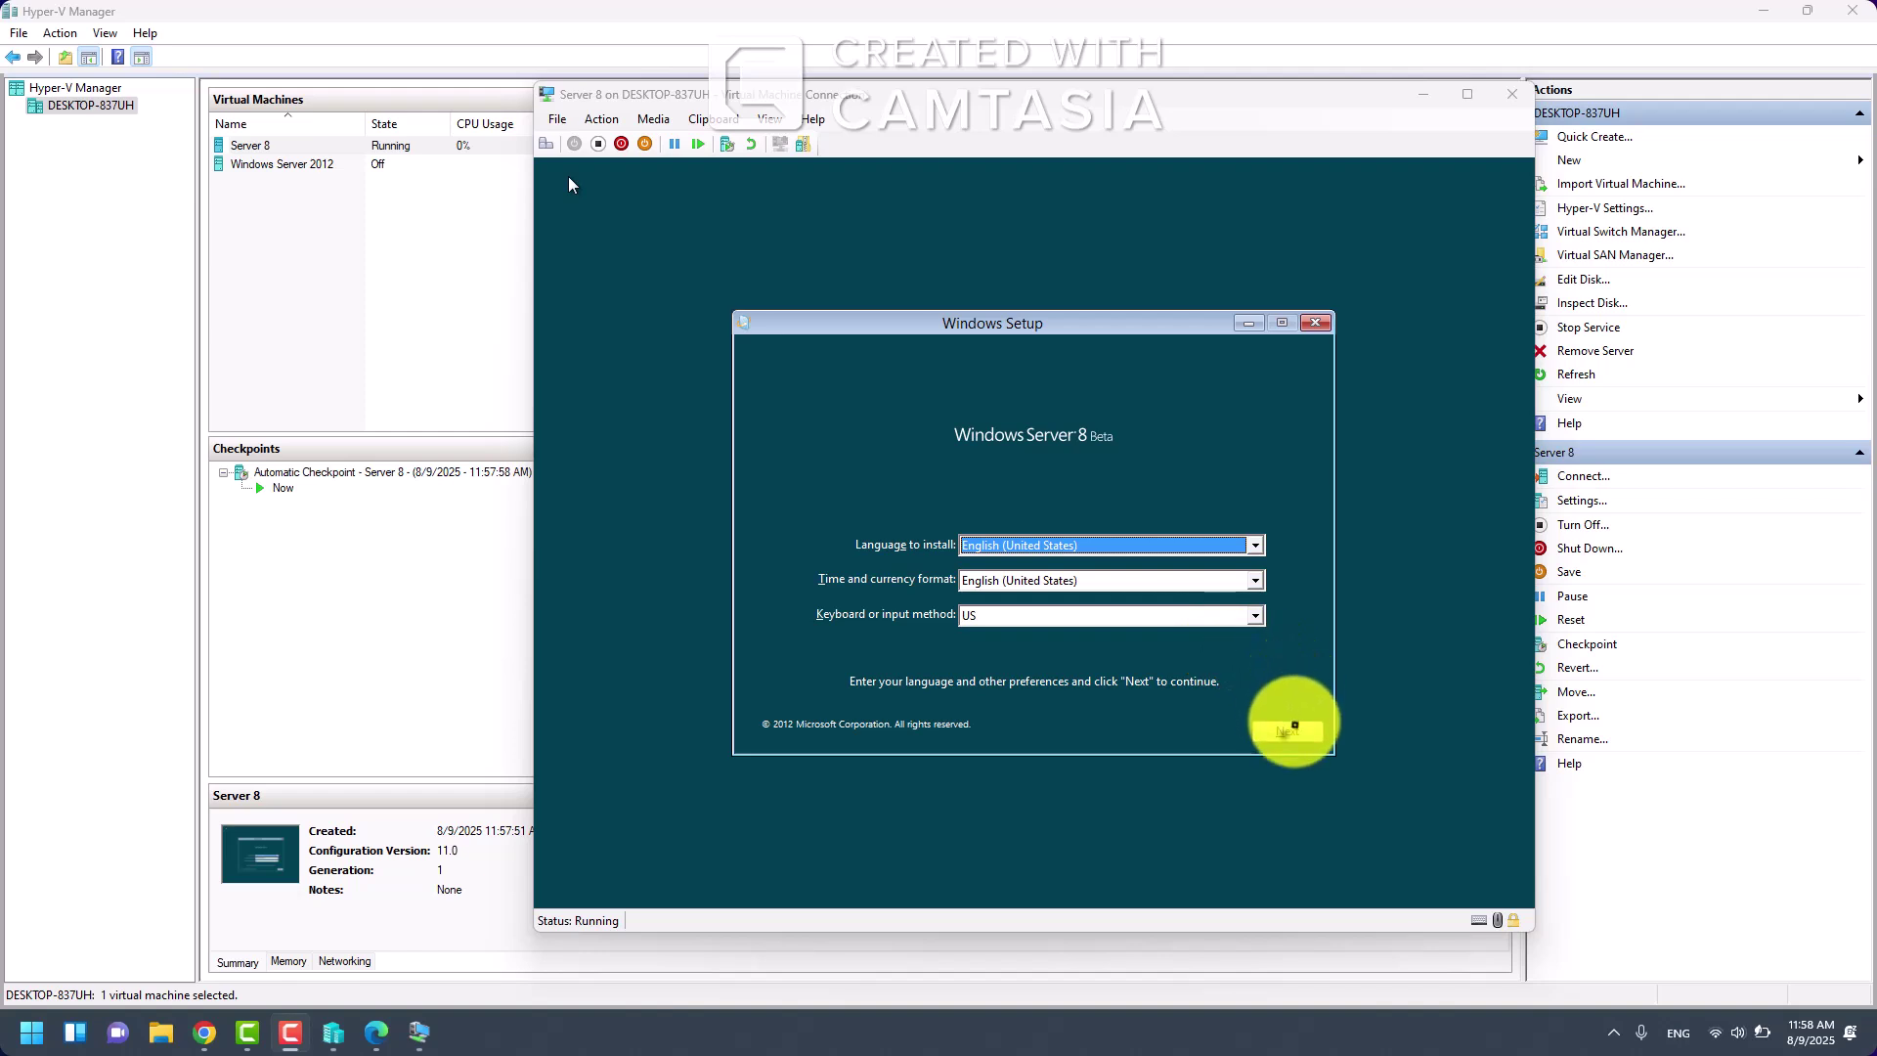
click(1282, 733)
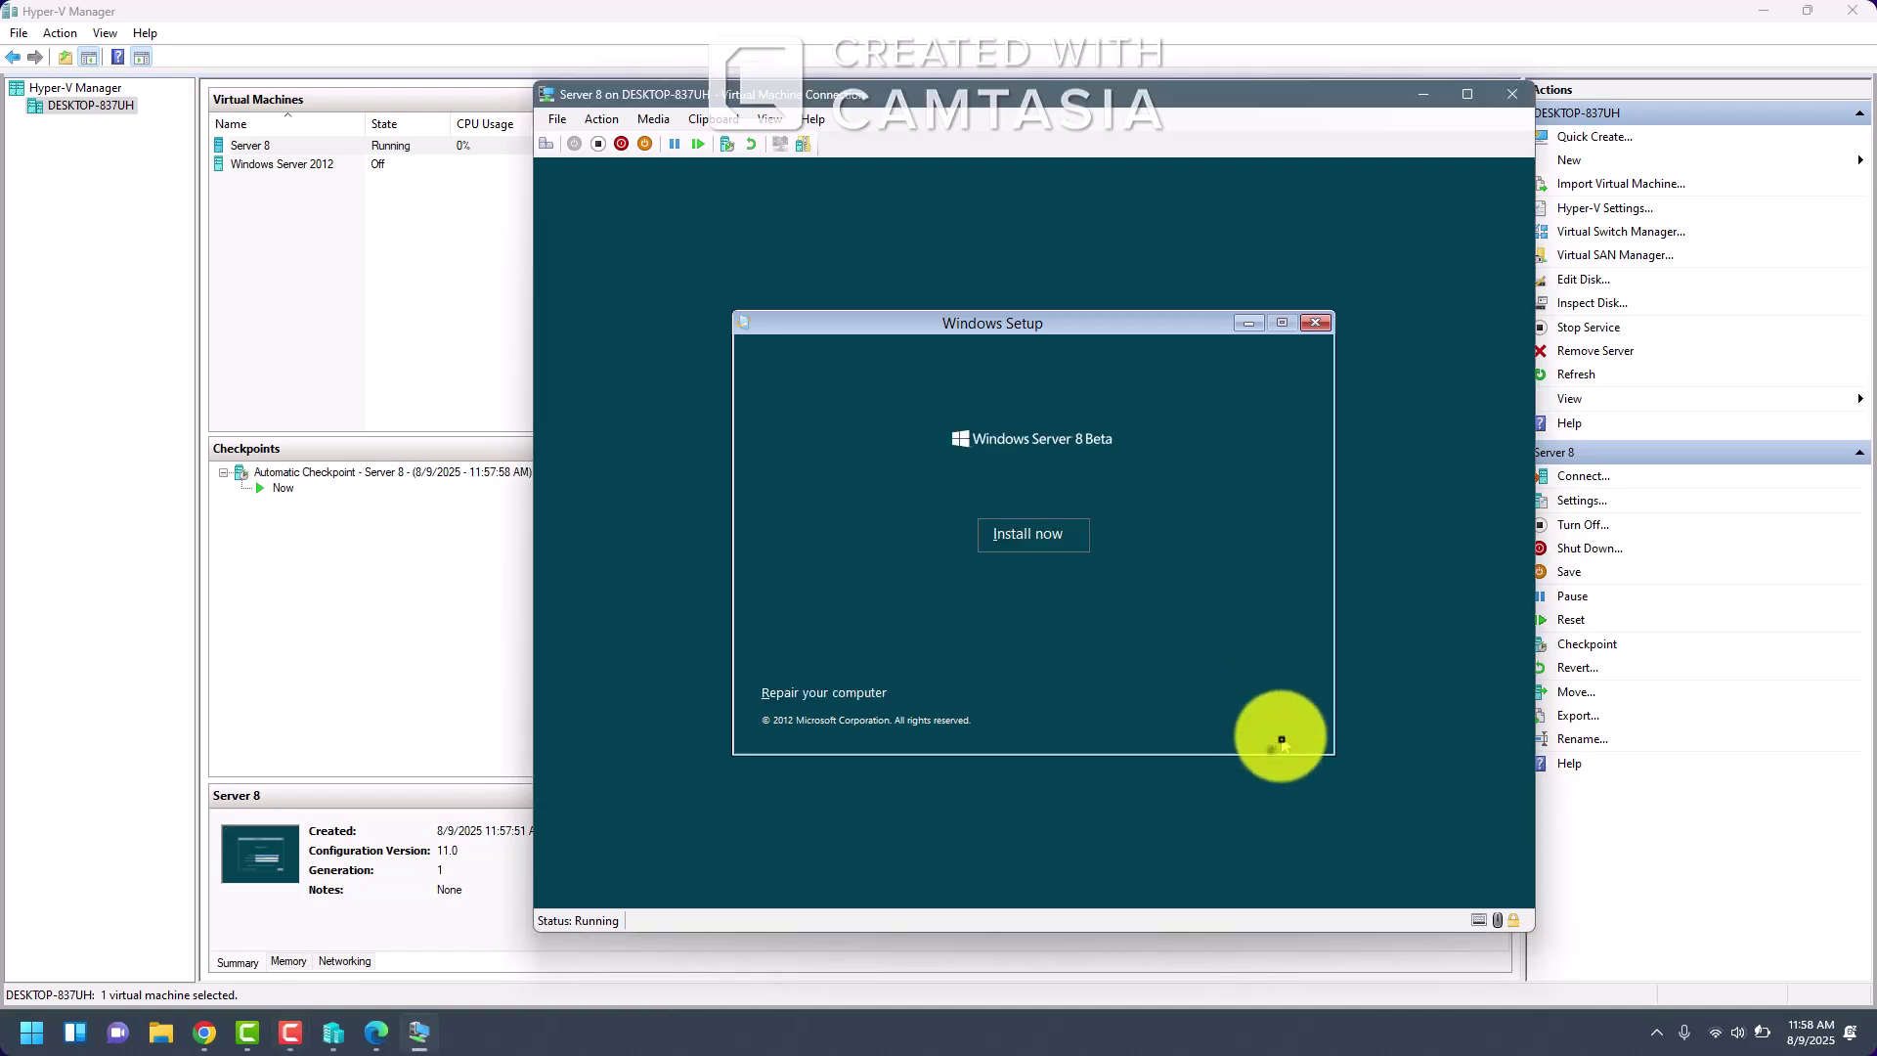
click(1071, 546)
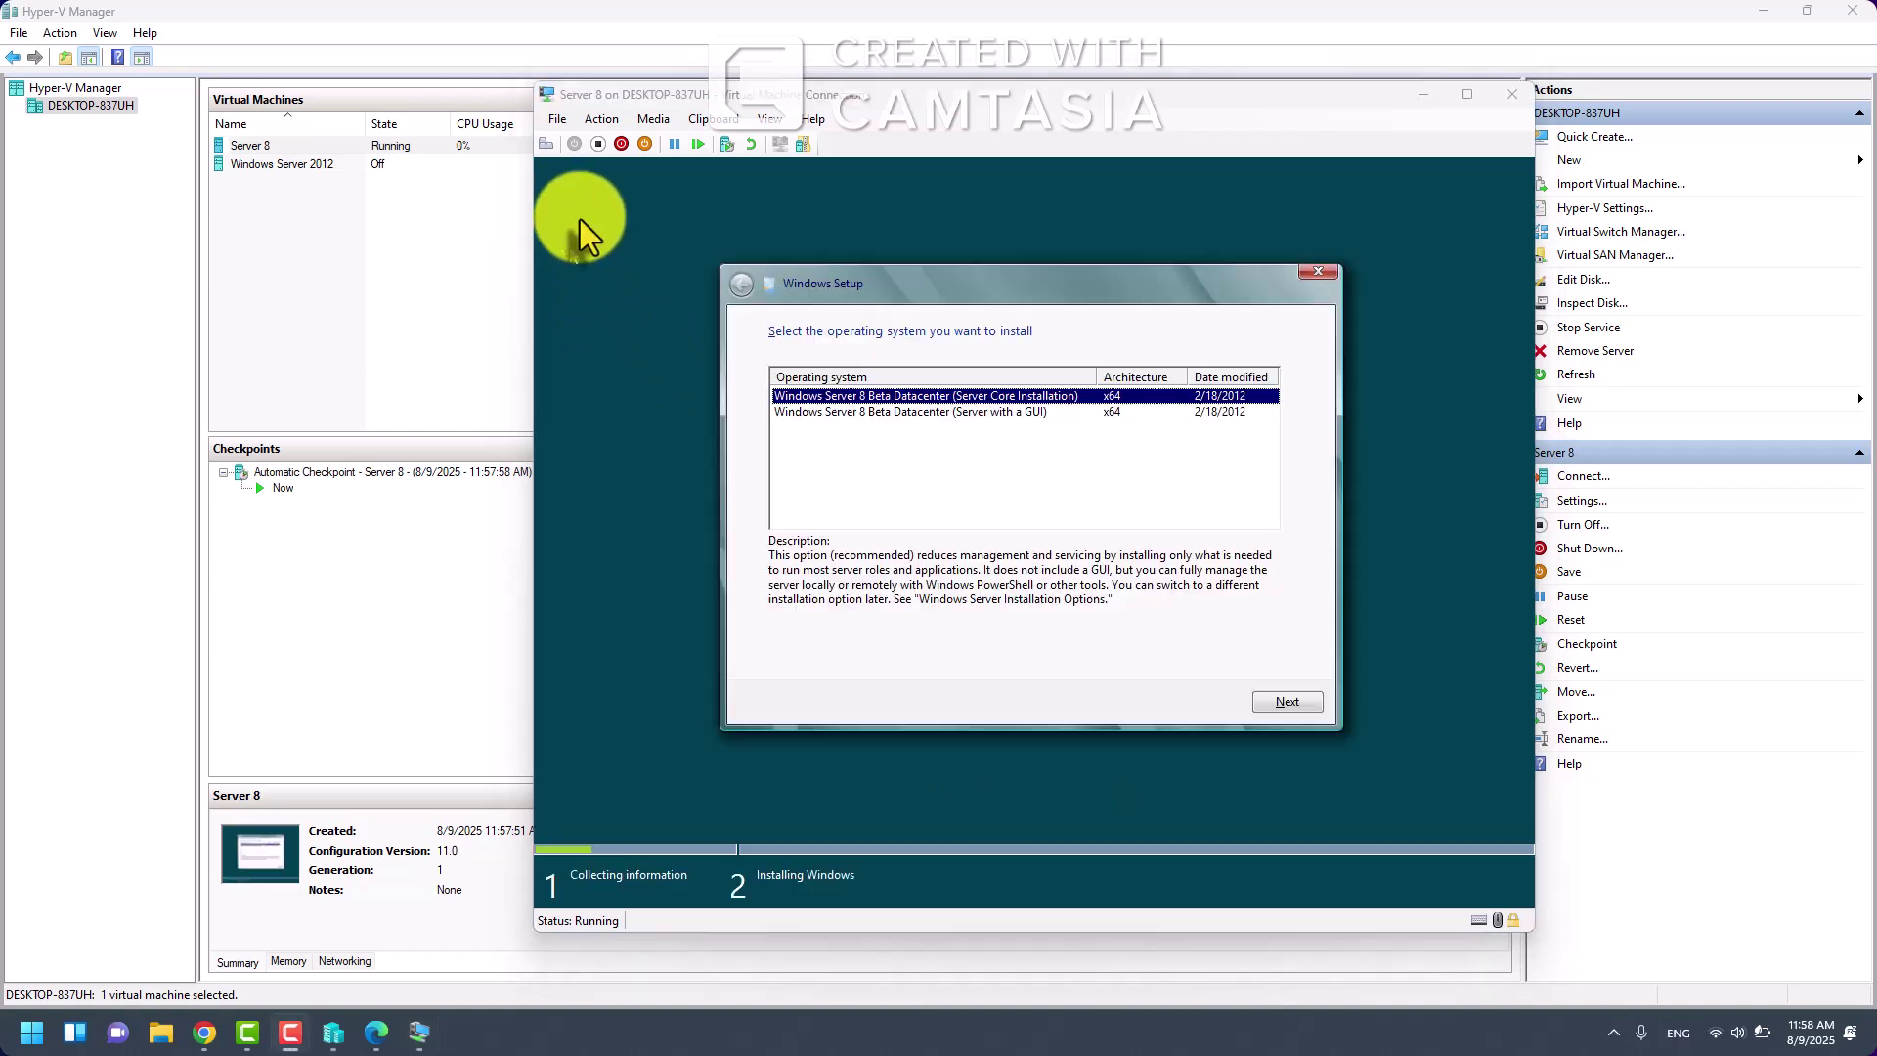
- Choose the Windows Server 8 Beta Datacenter (Server with a GUI) edition and accept the license terms
click(819, 411)
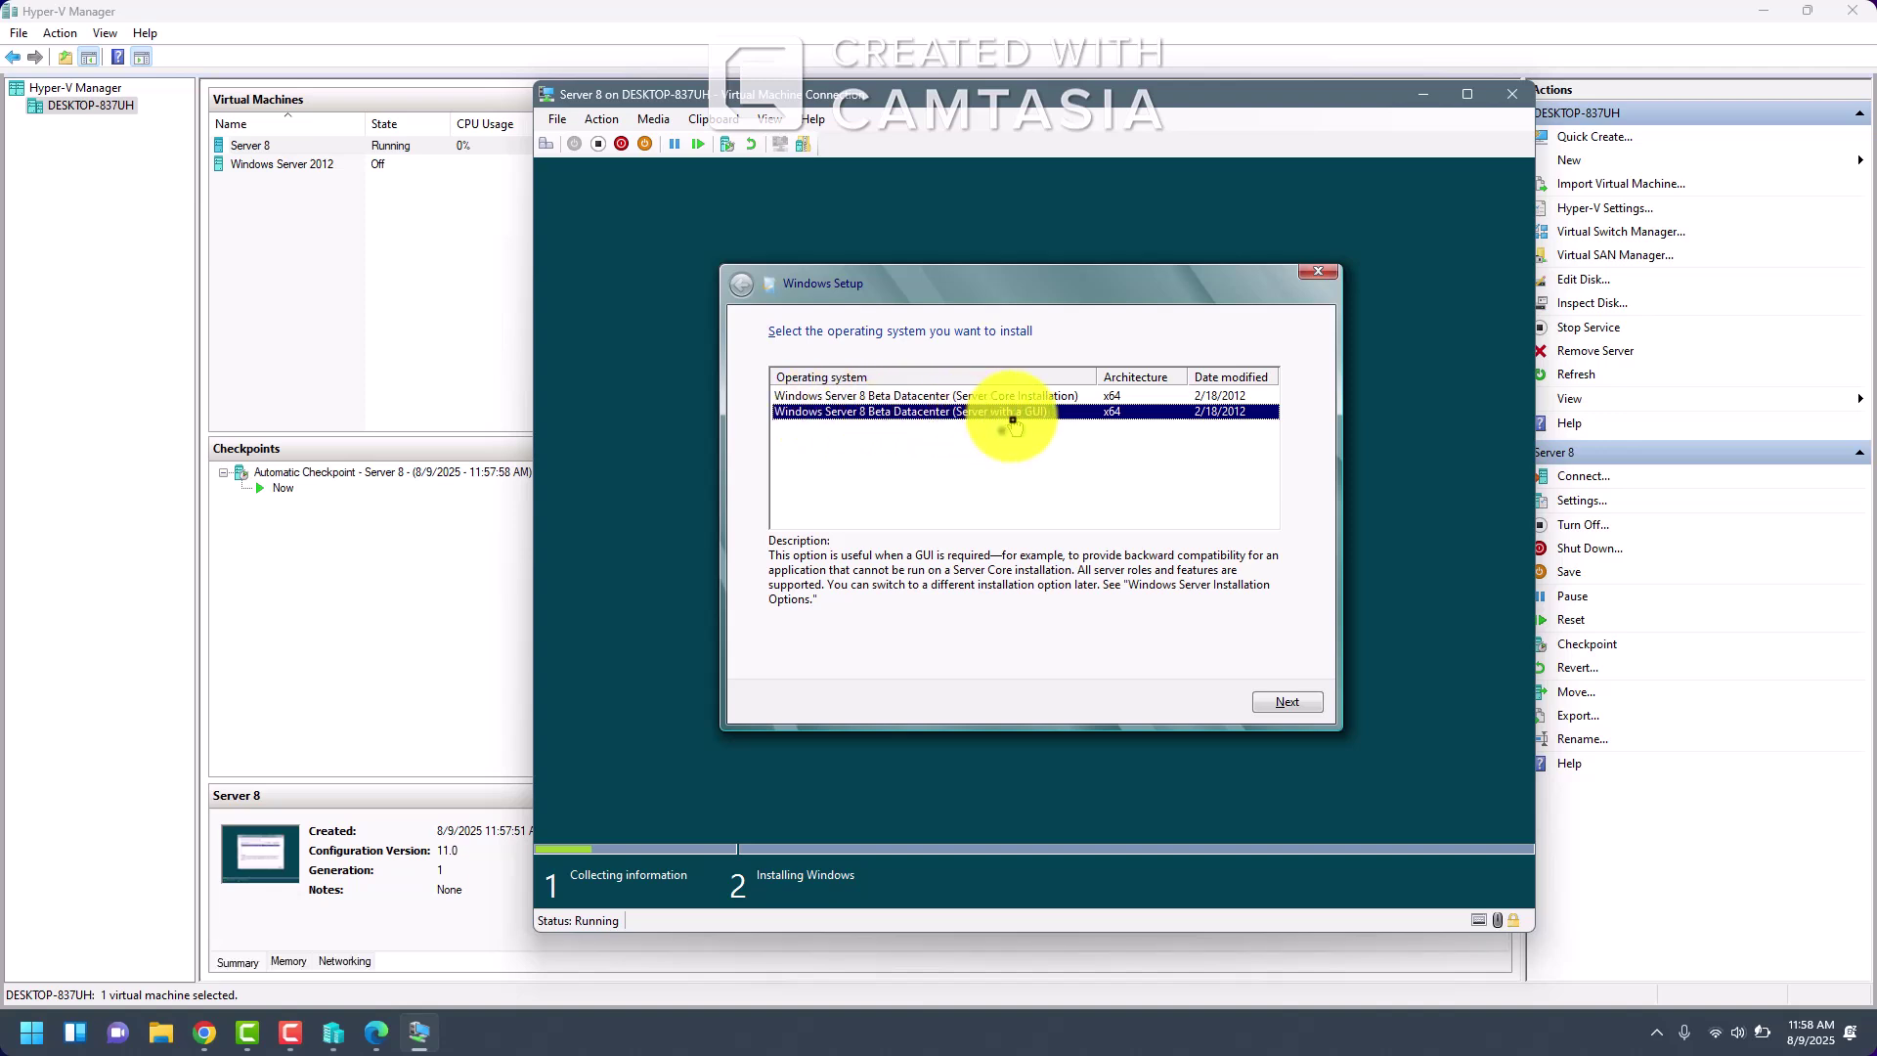
click(1280, 700)
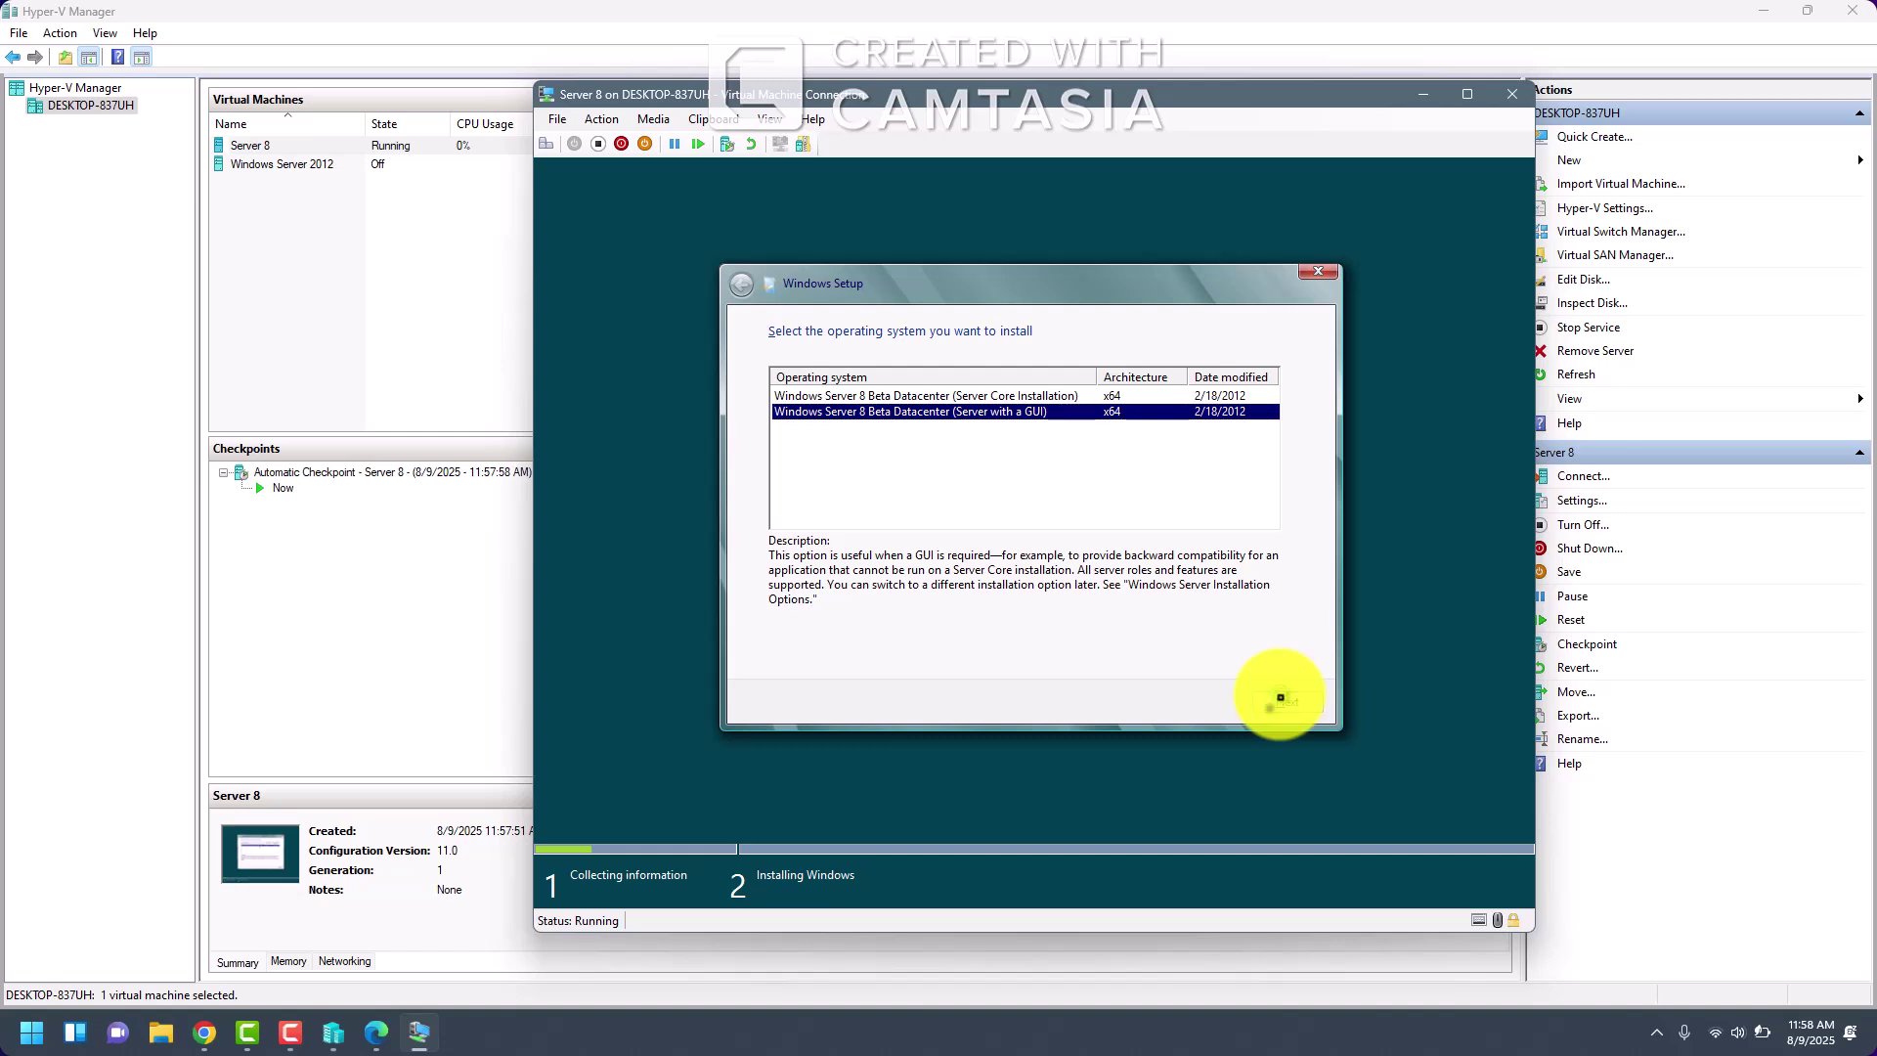
click(775, 656)
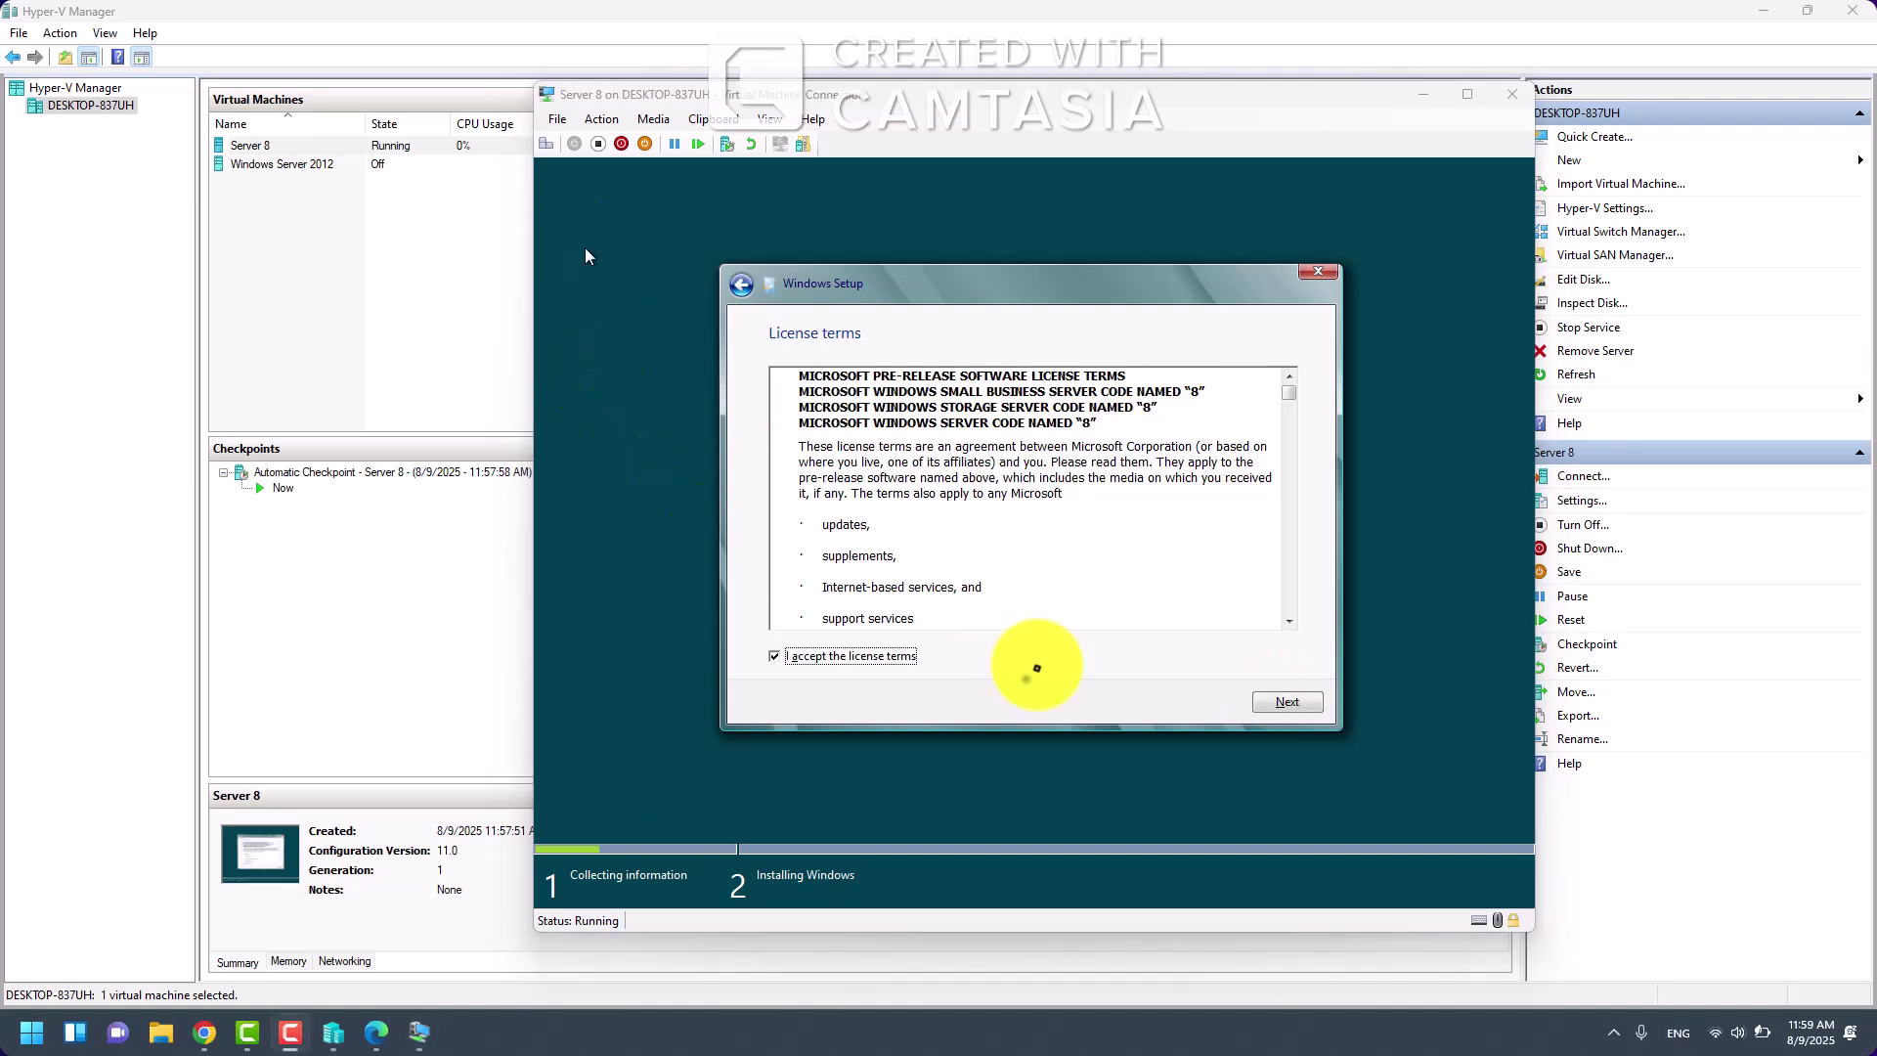
click(1288, 701)
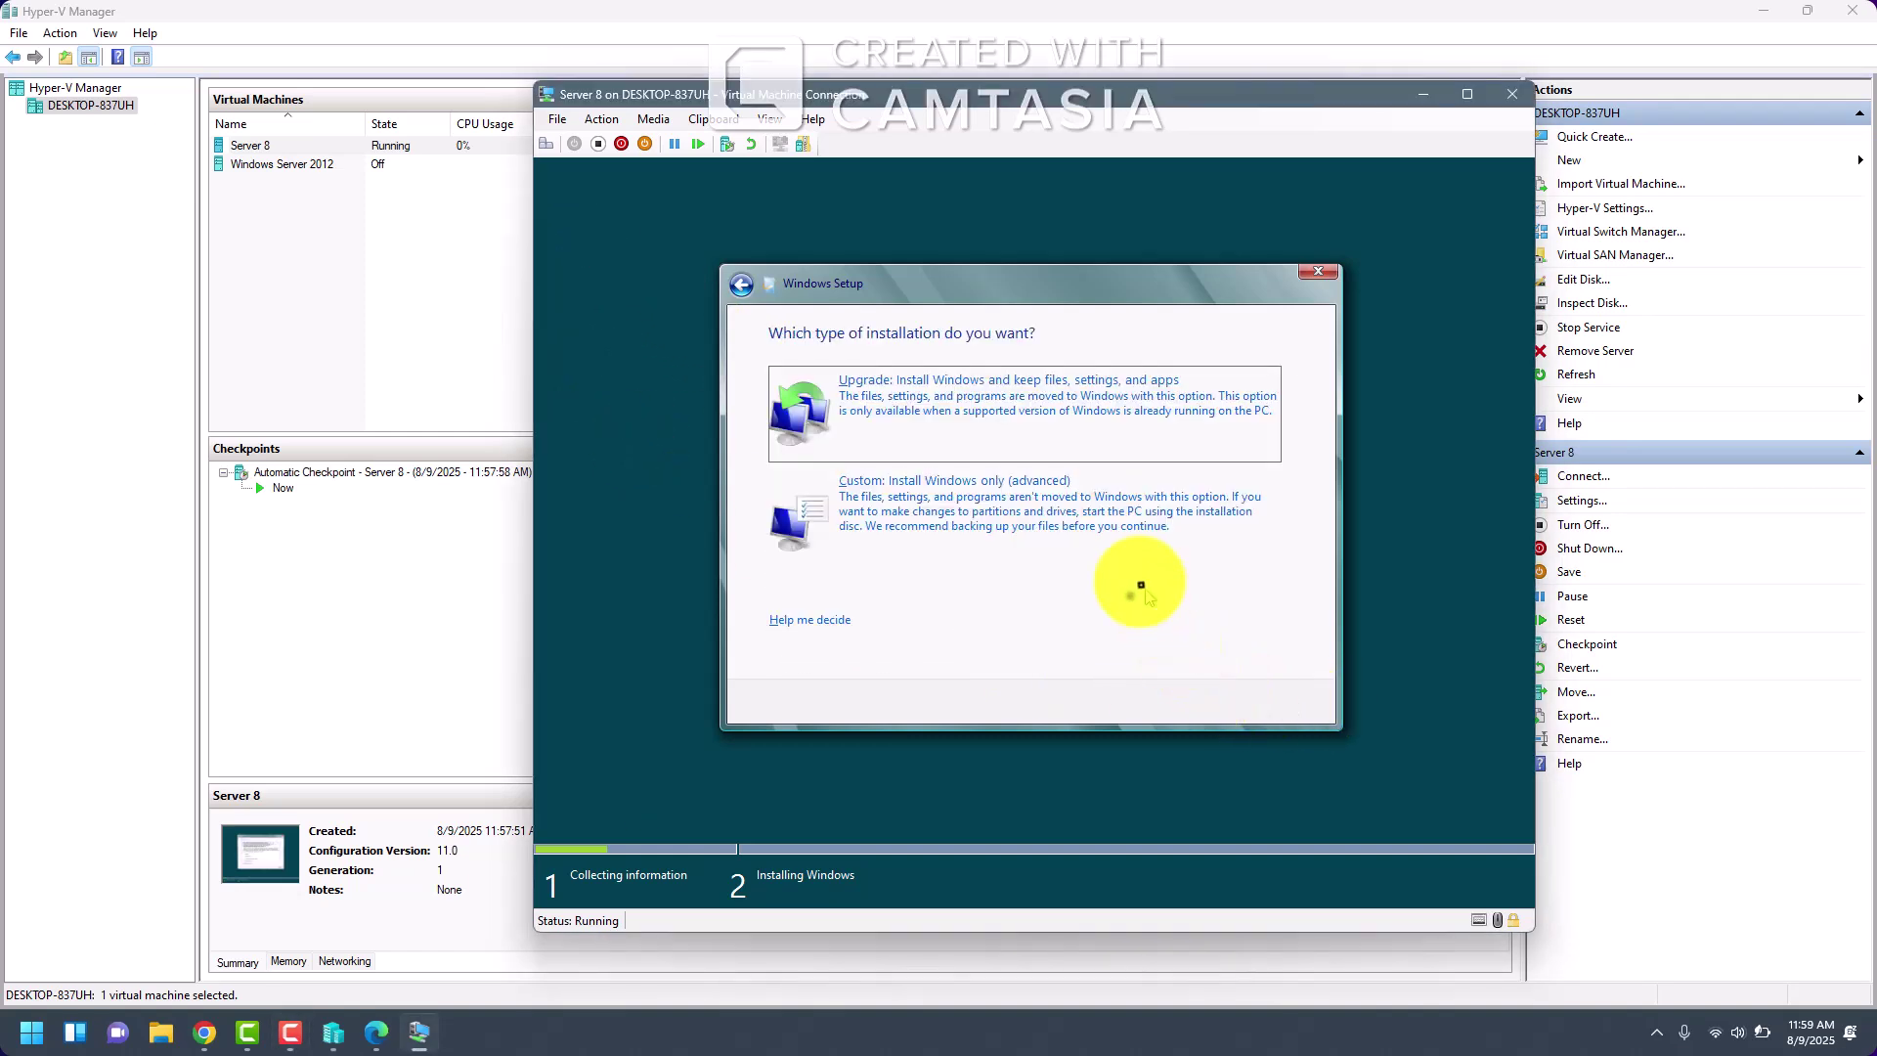
- Run a custom installation onto Drive 0 Unallocated Space and restart immediately once setup asks for it
click(1106, 531)
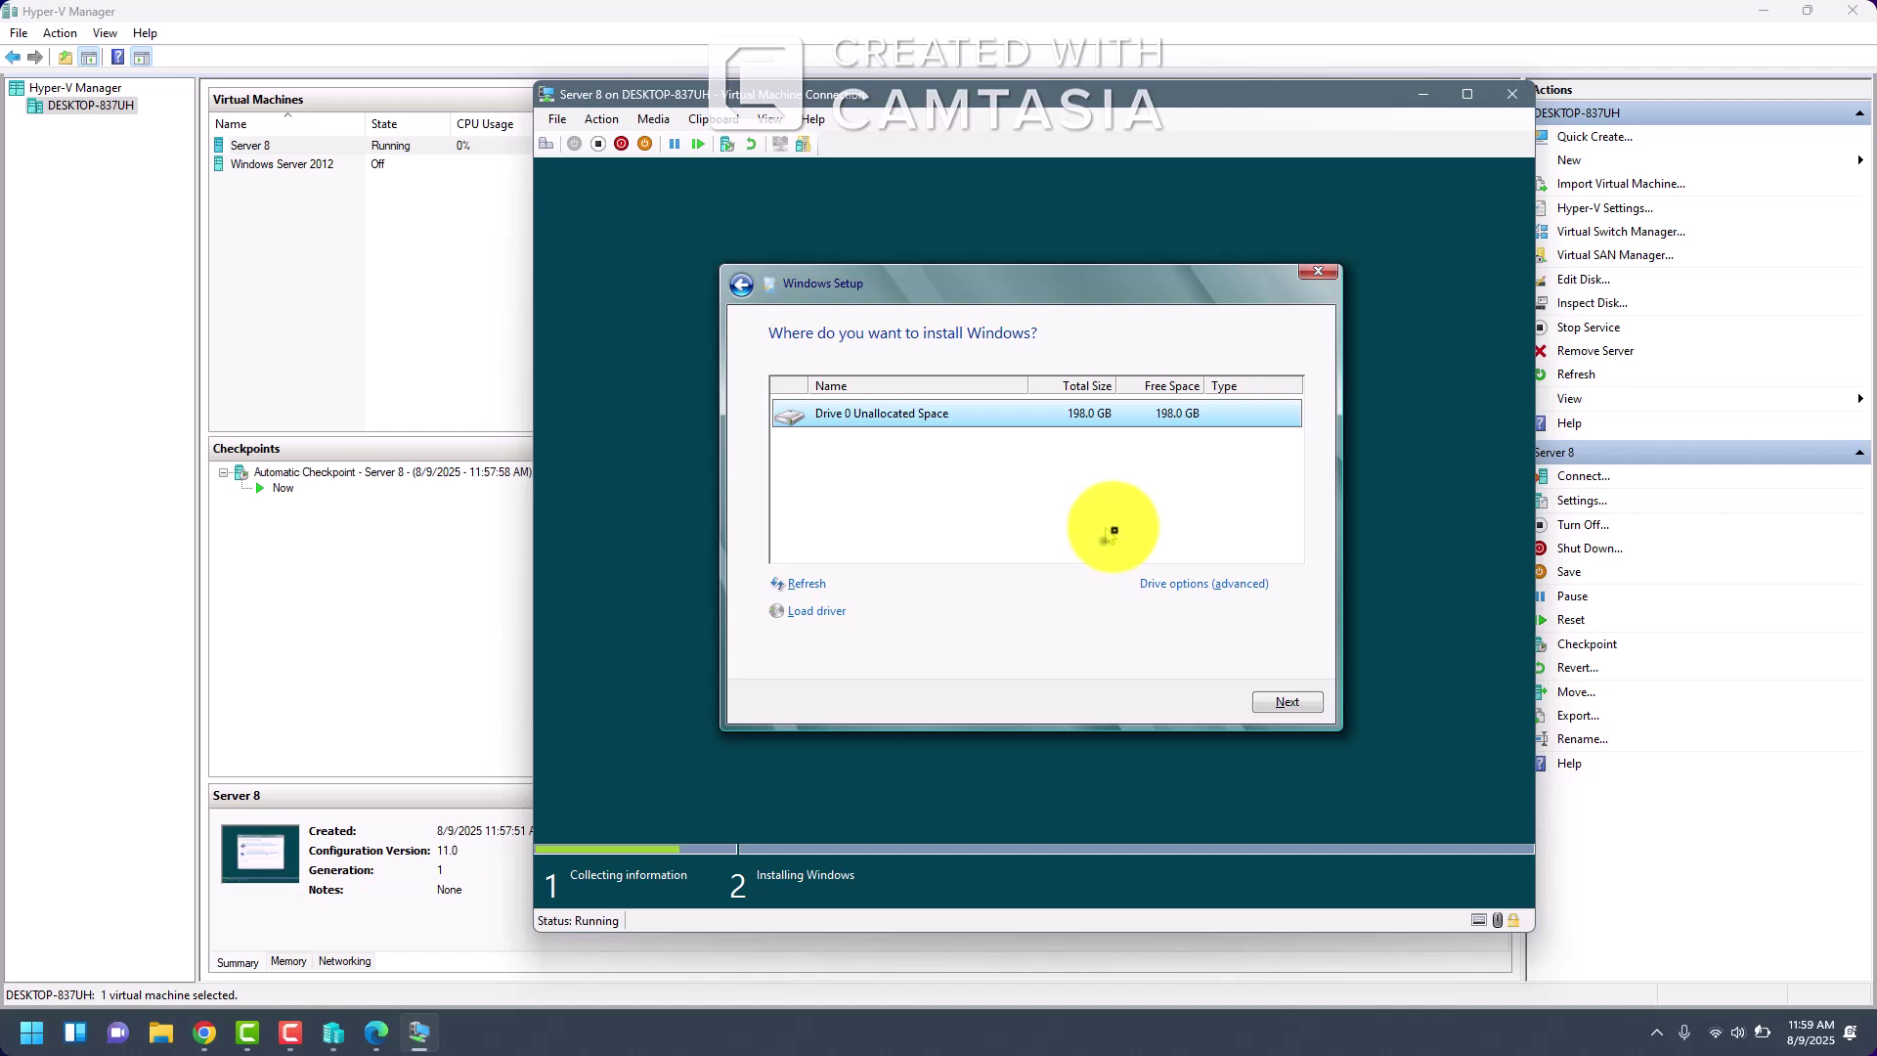
click(1268, 698)
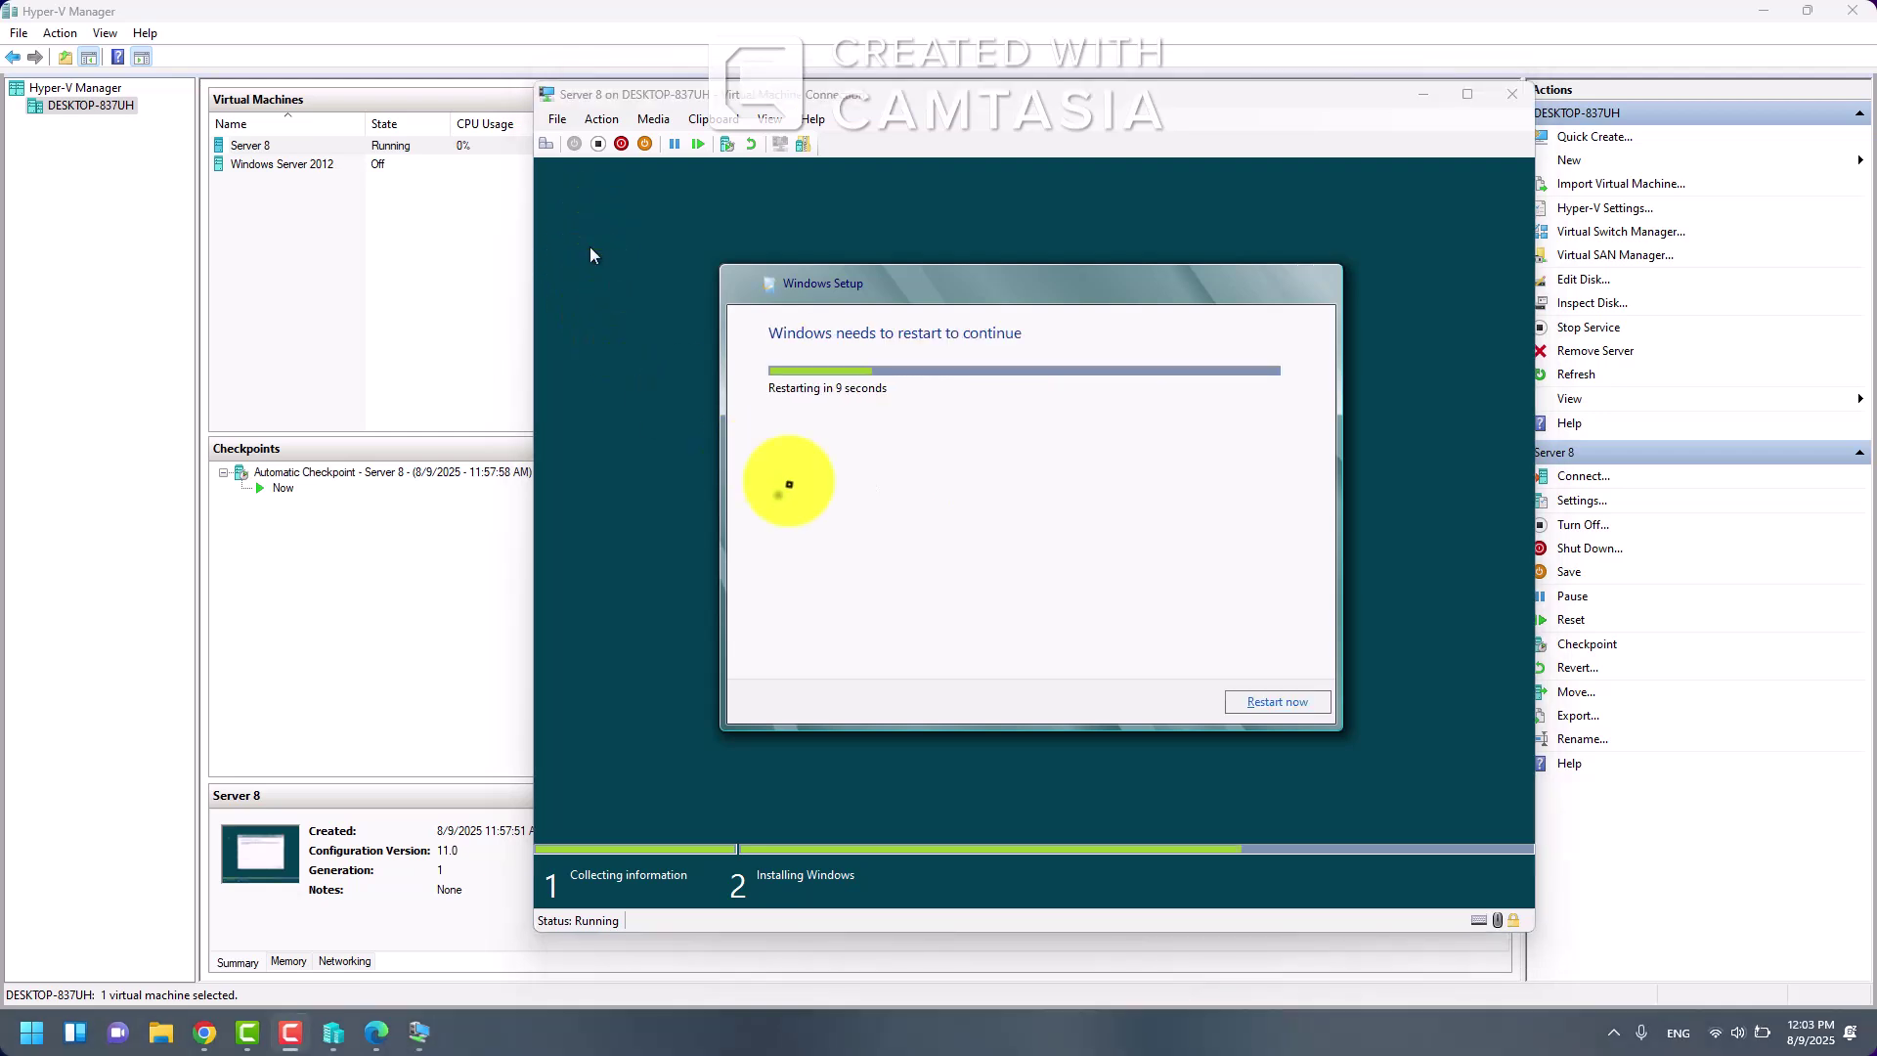
click(589, 247)
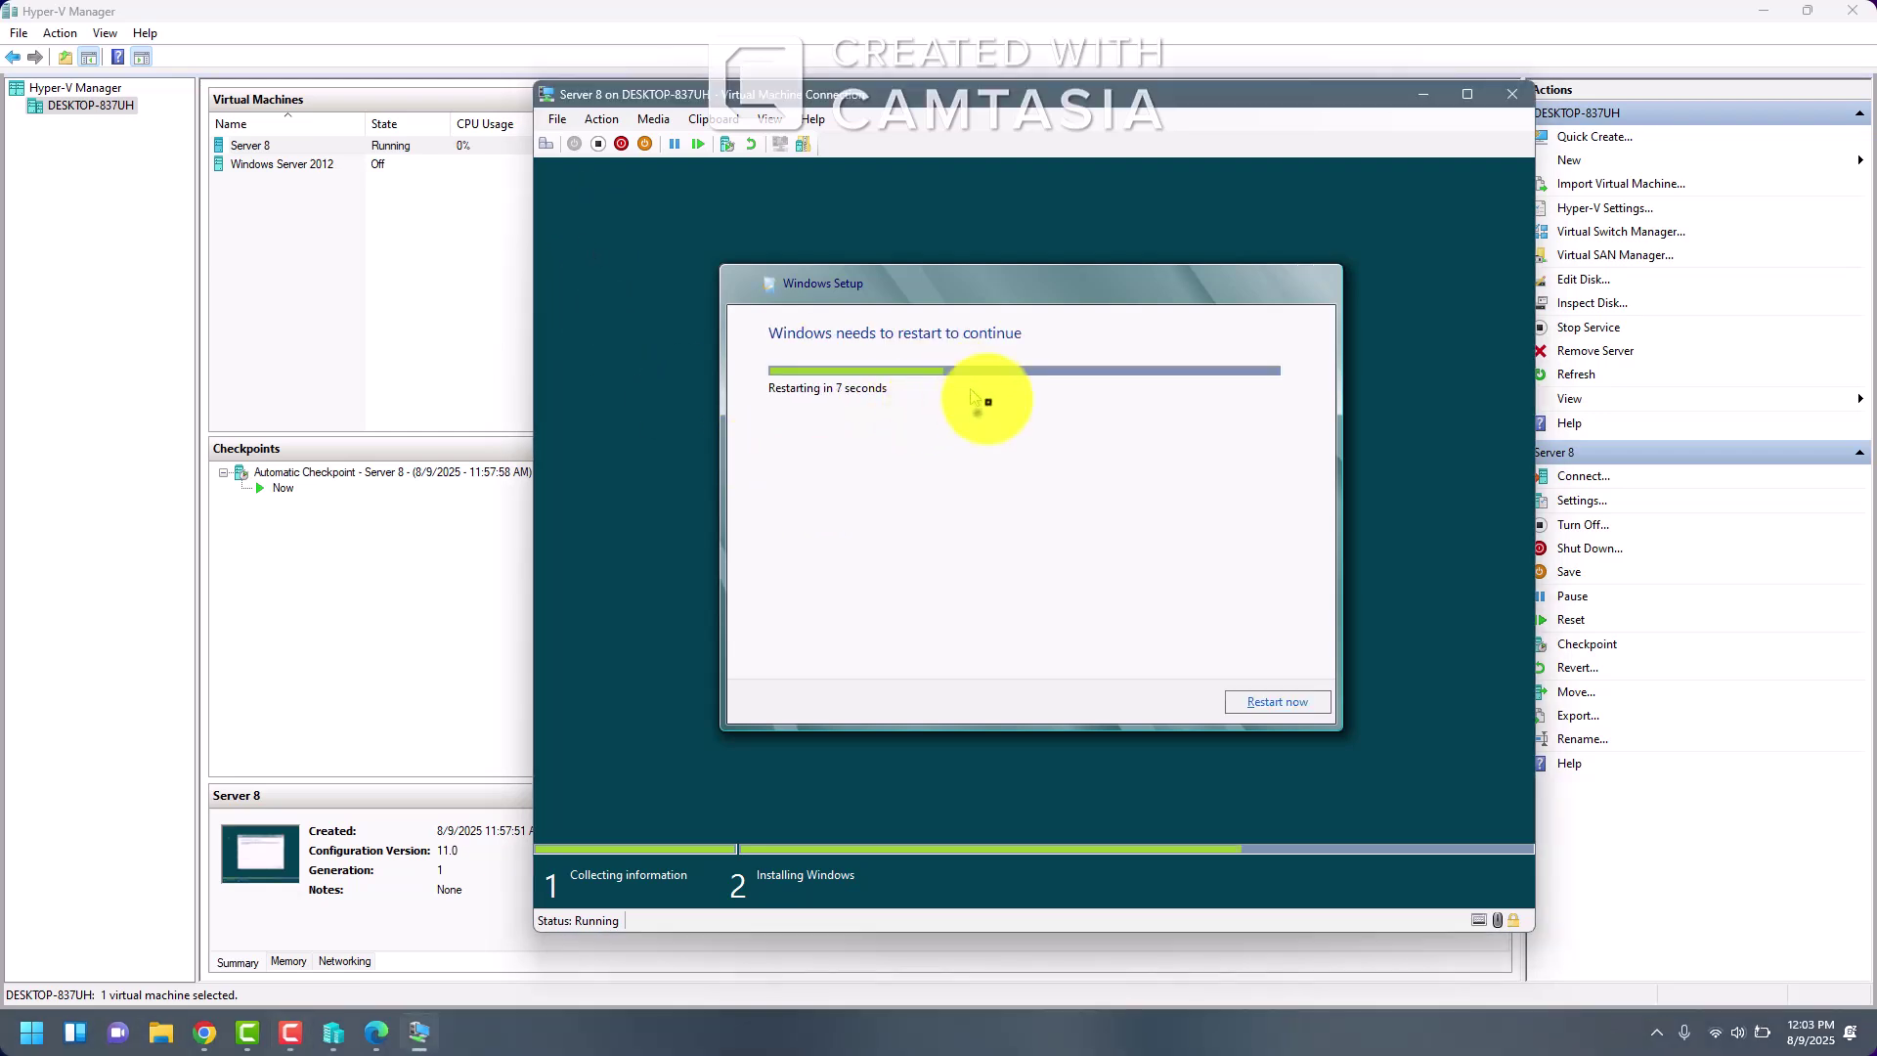
click(1261, 699)
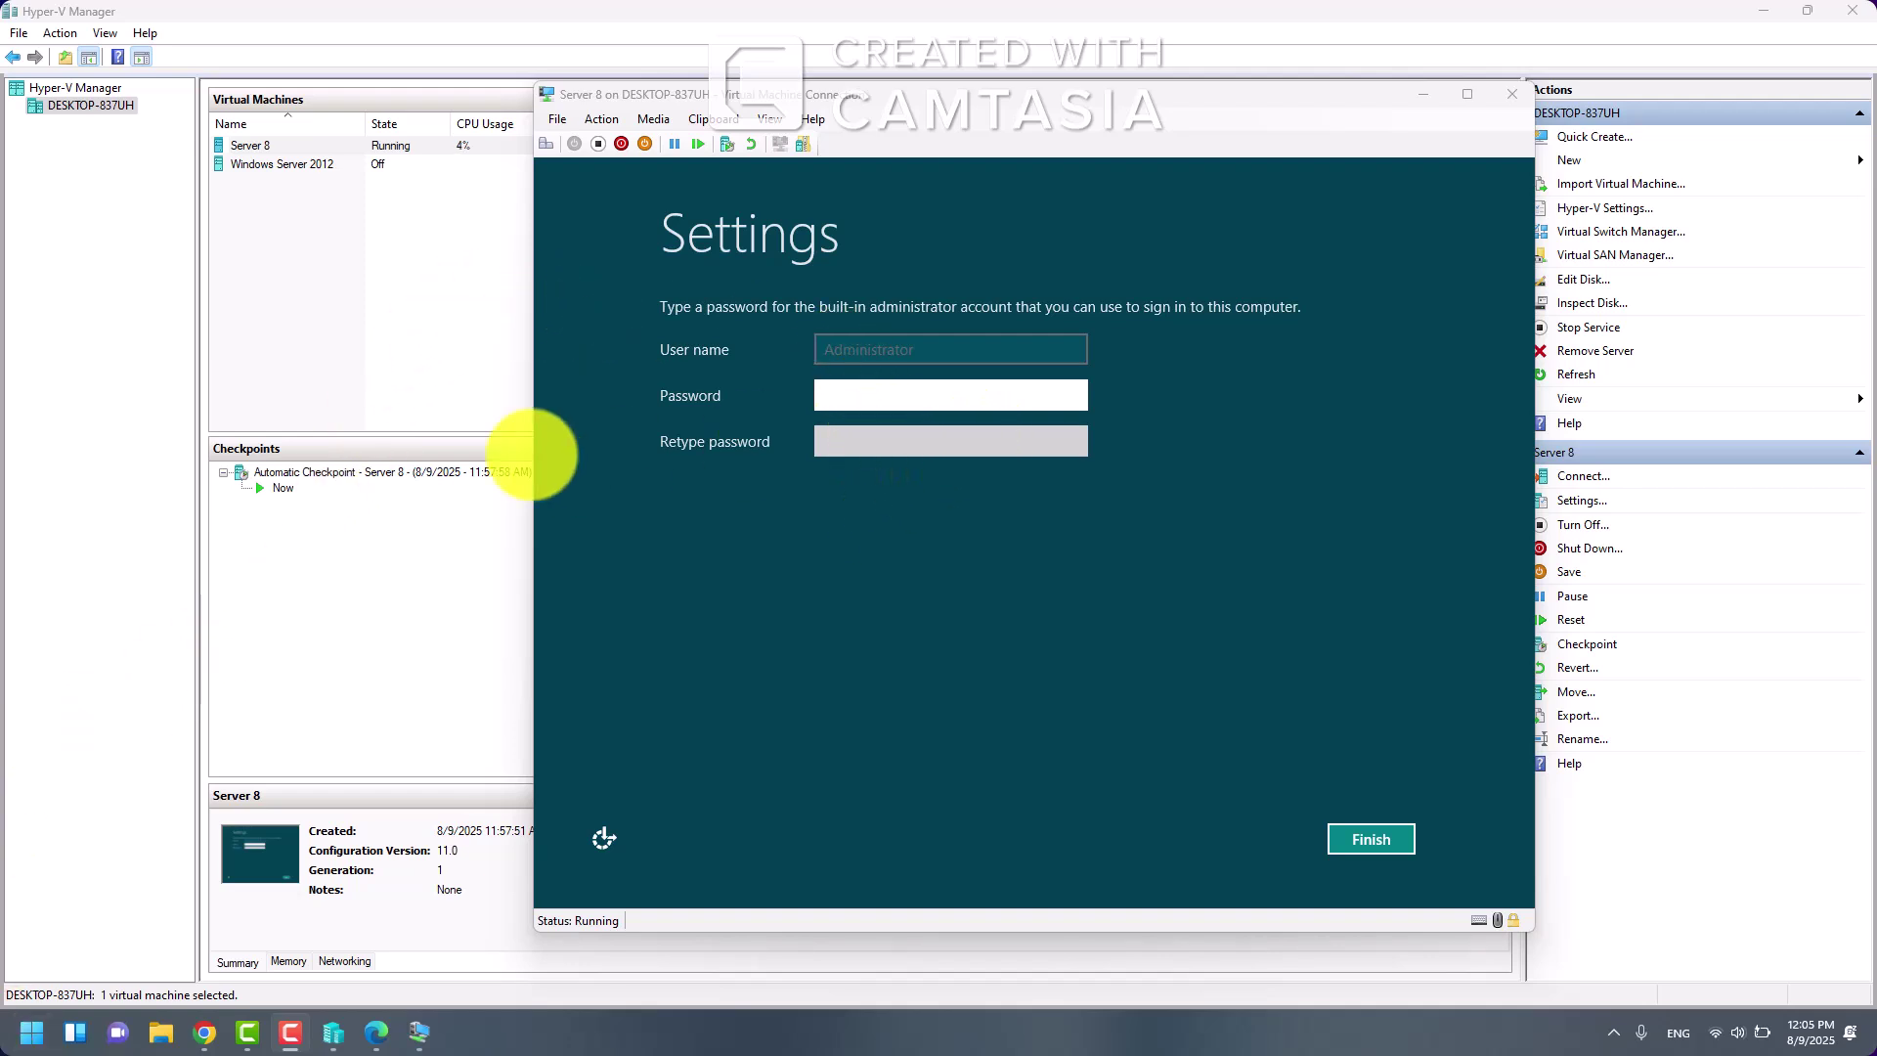
- Enter and retype the password for the built-in administrator account, and finish the settings
click(923, 409)
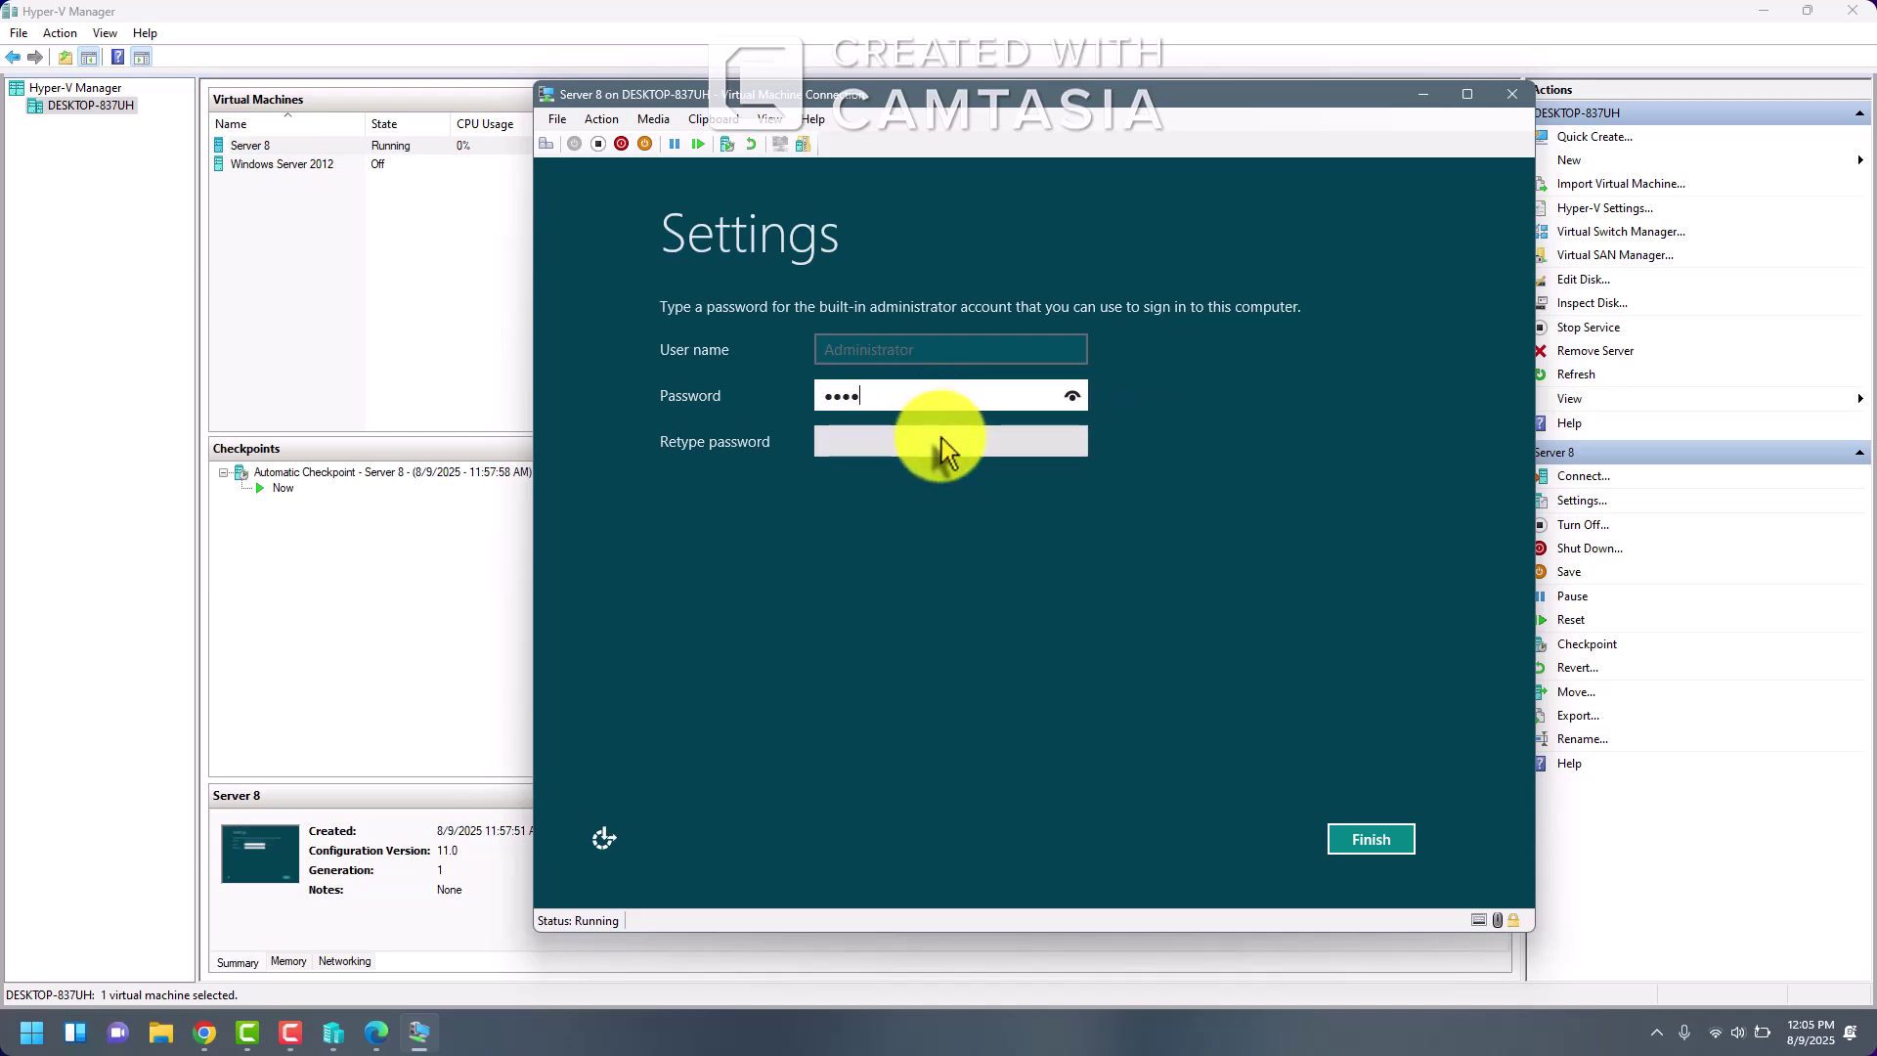
click(942, 442)
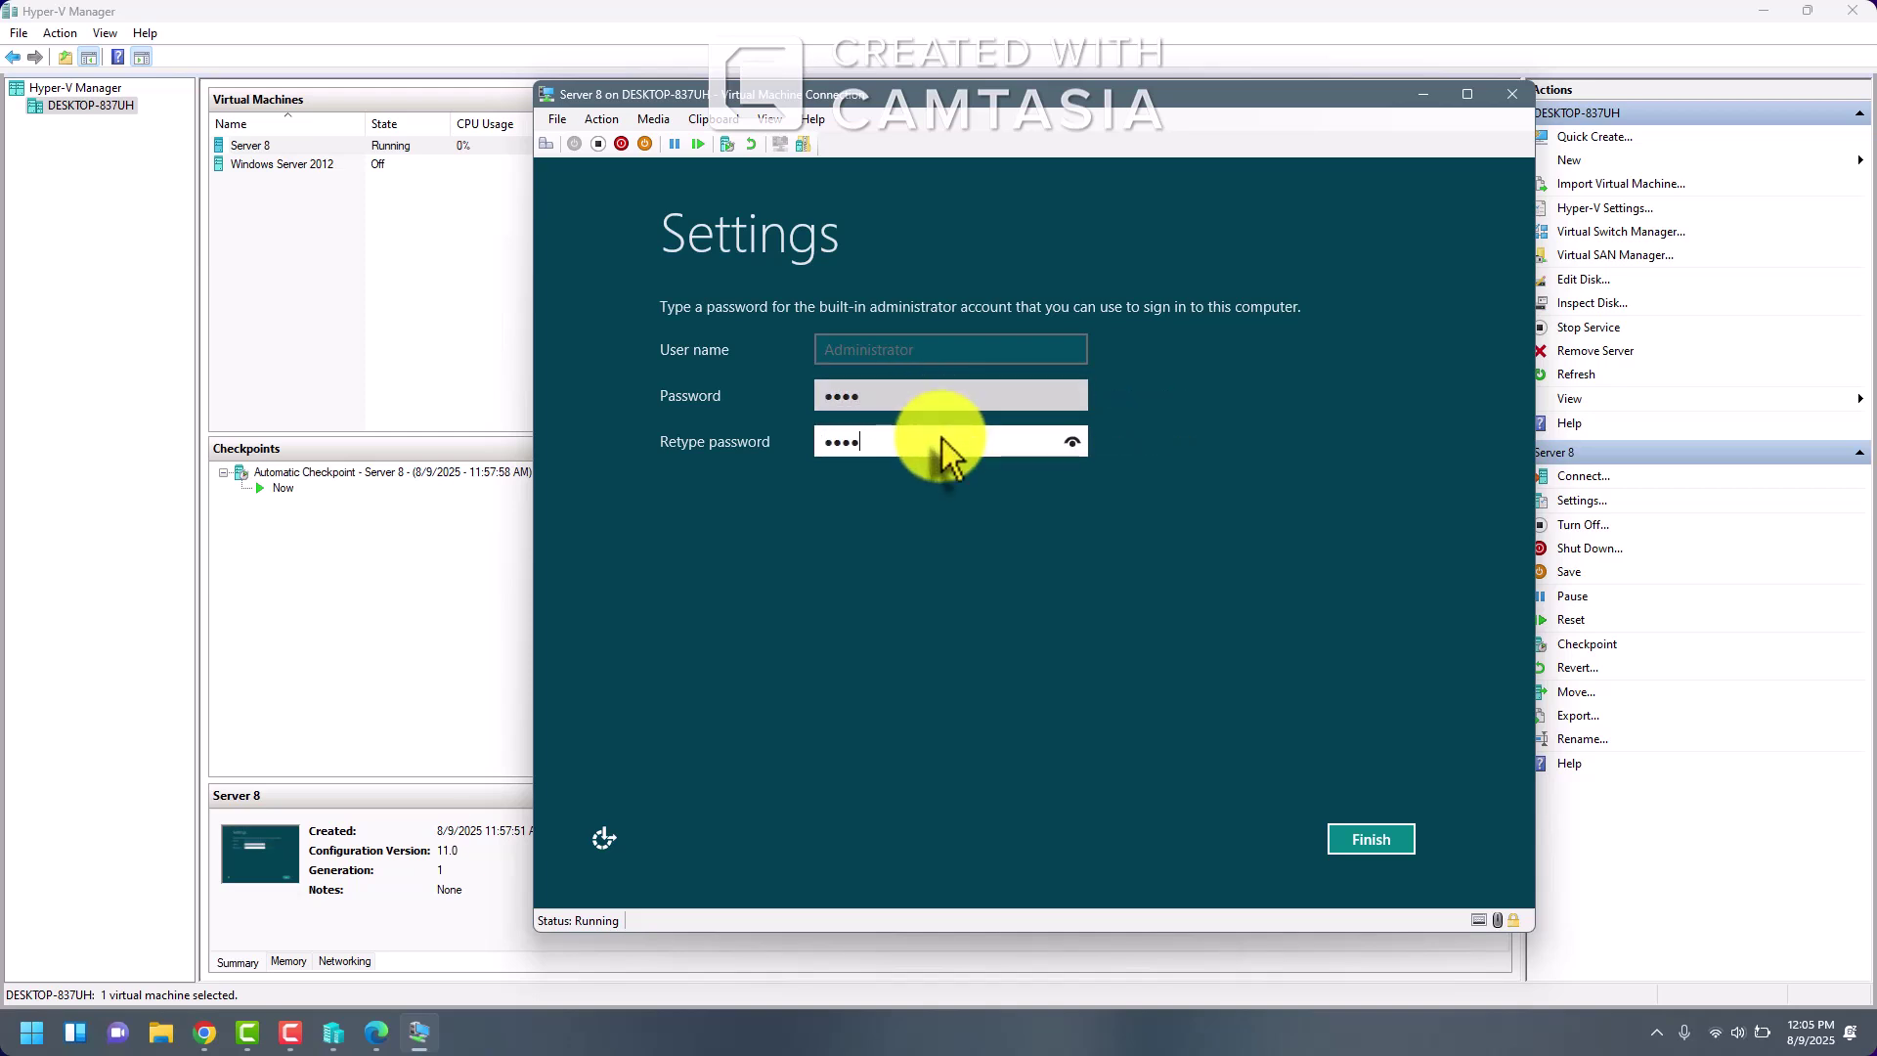
key(Return)
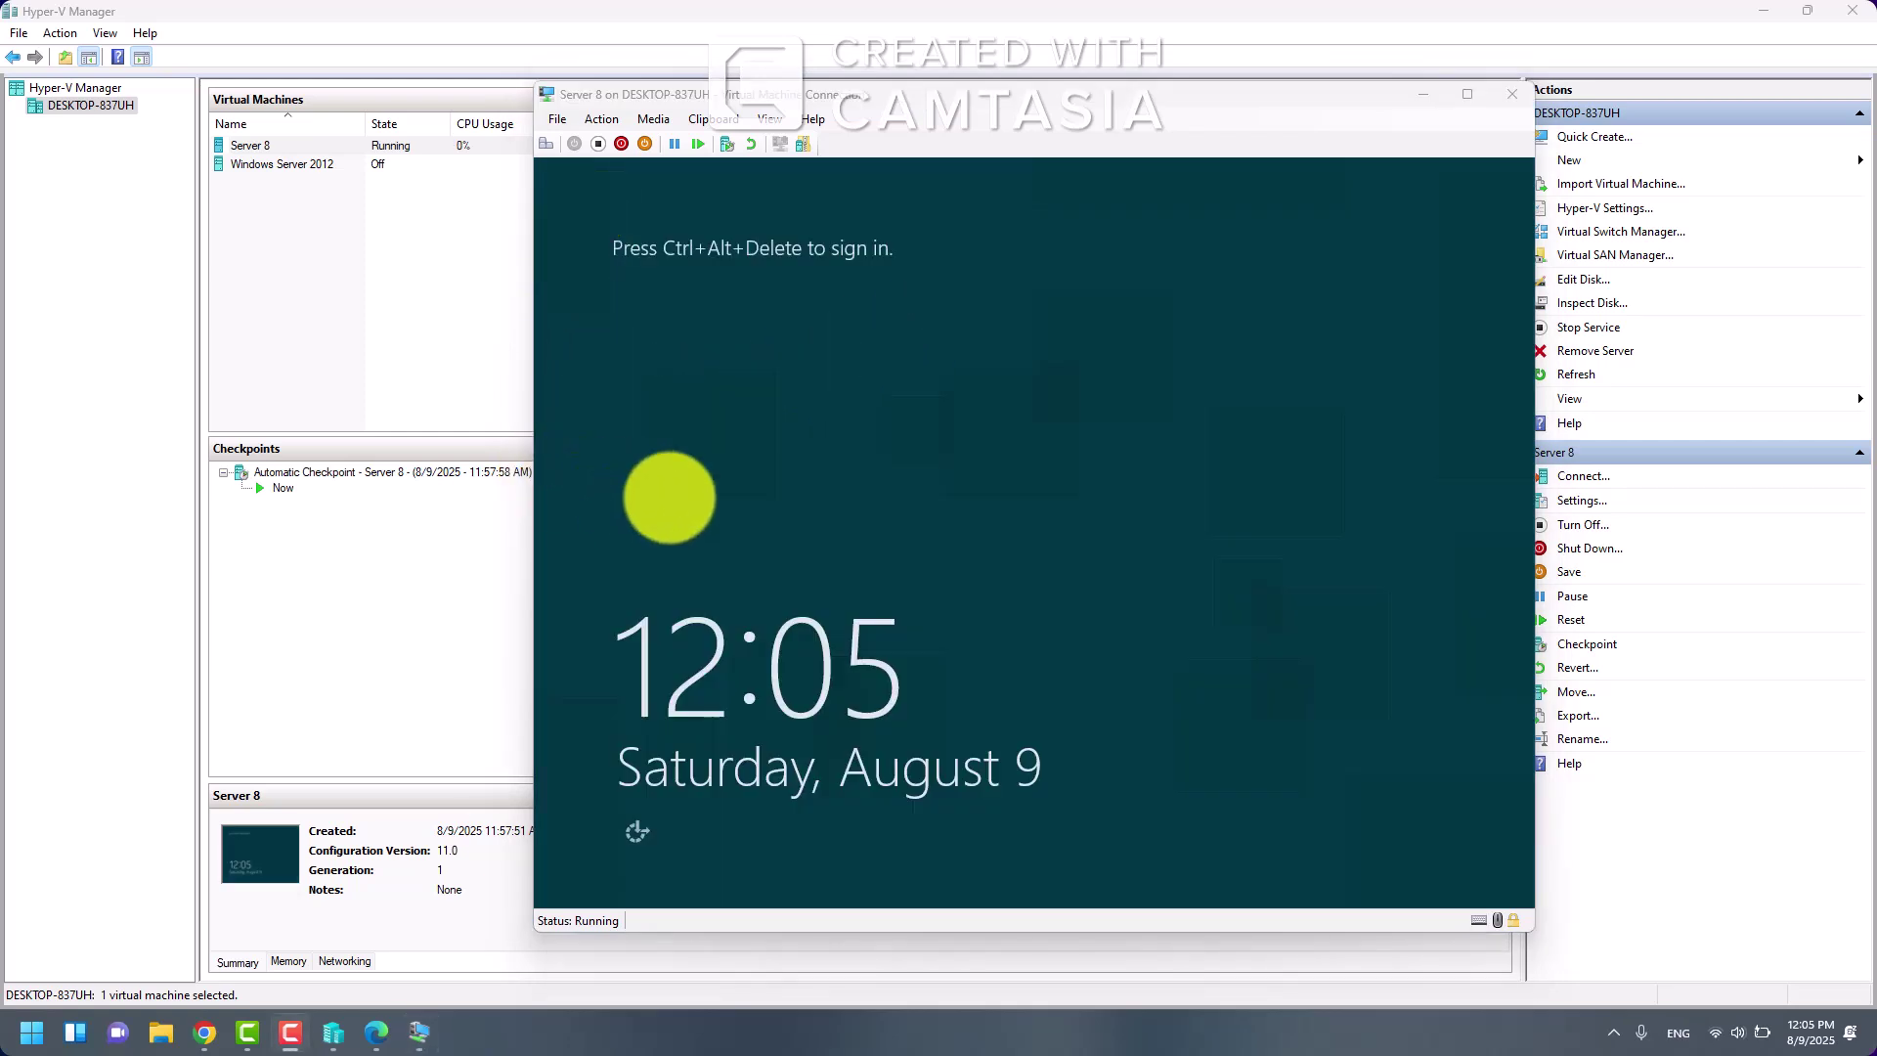
- Sign in to the server with the administrator account password and close Server Manager
click(669, 498)
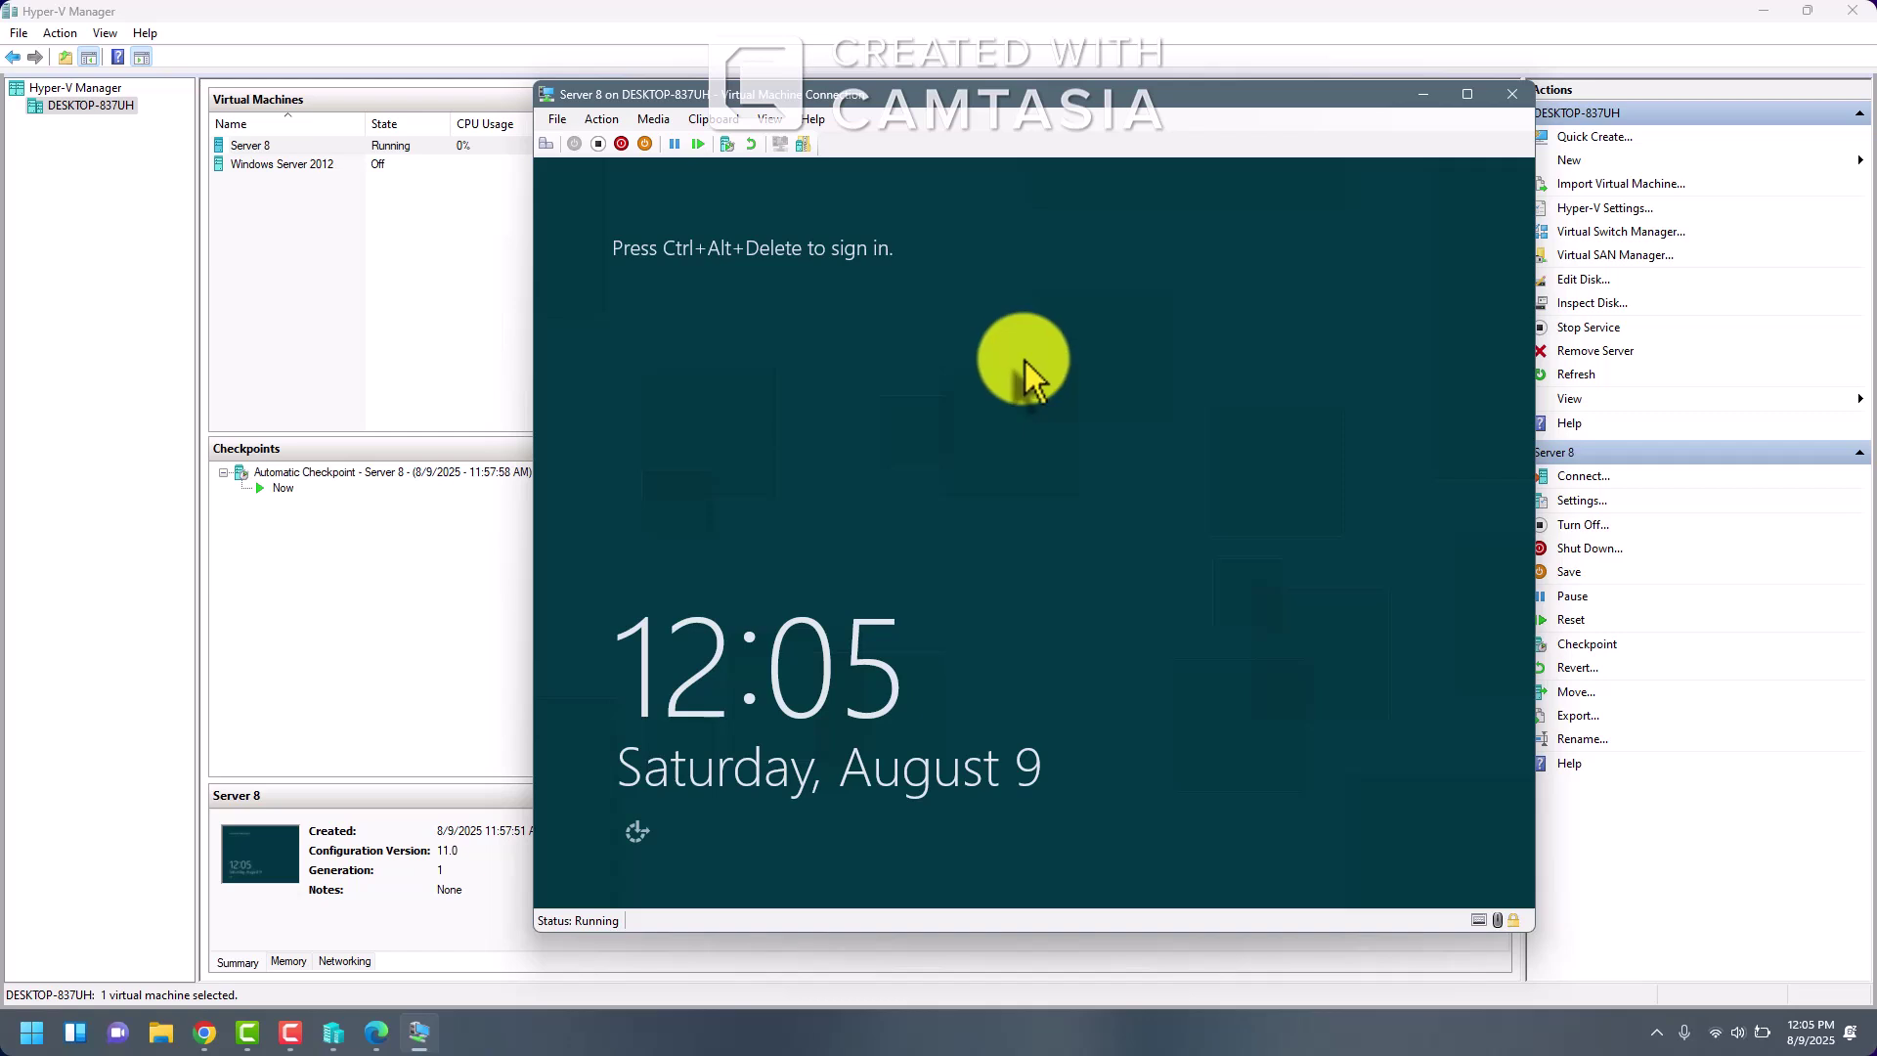
key(ctrl+alt+End)
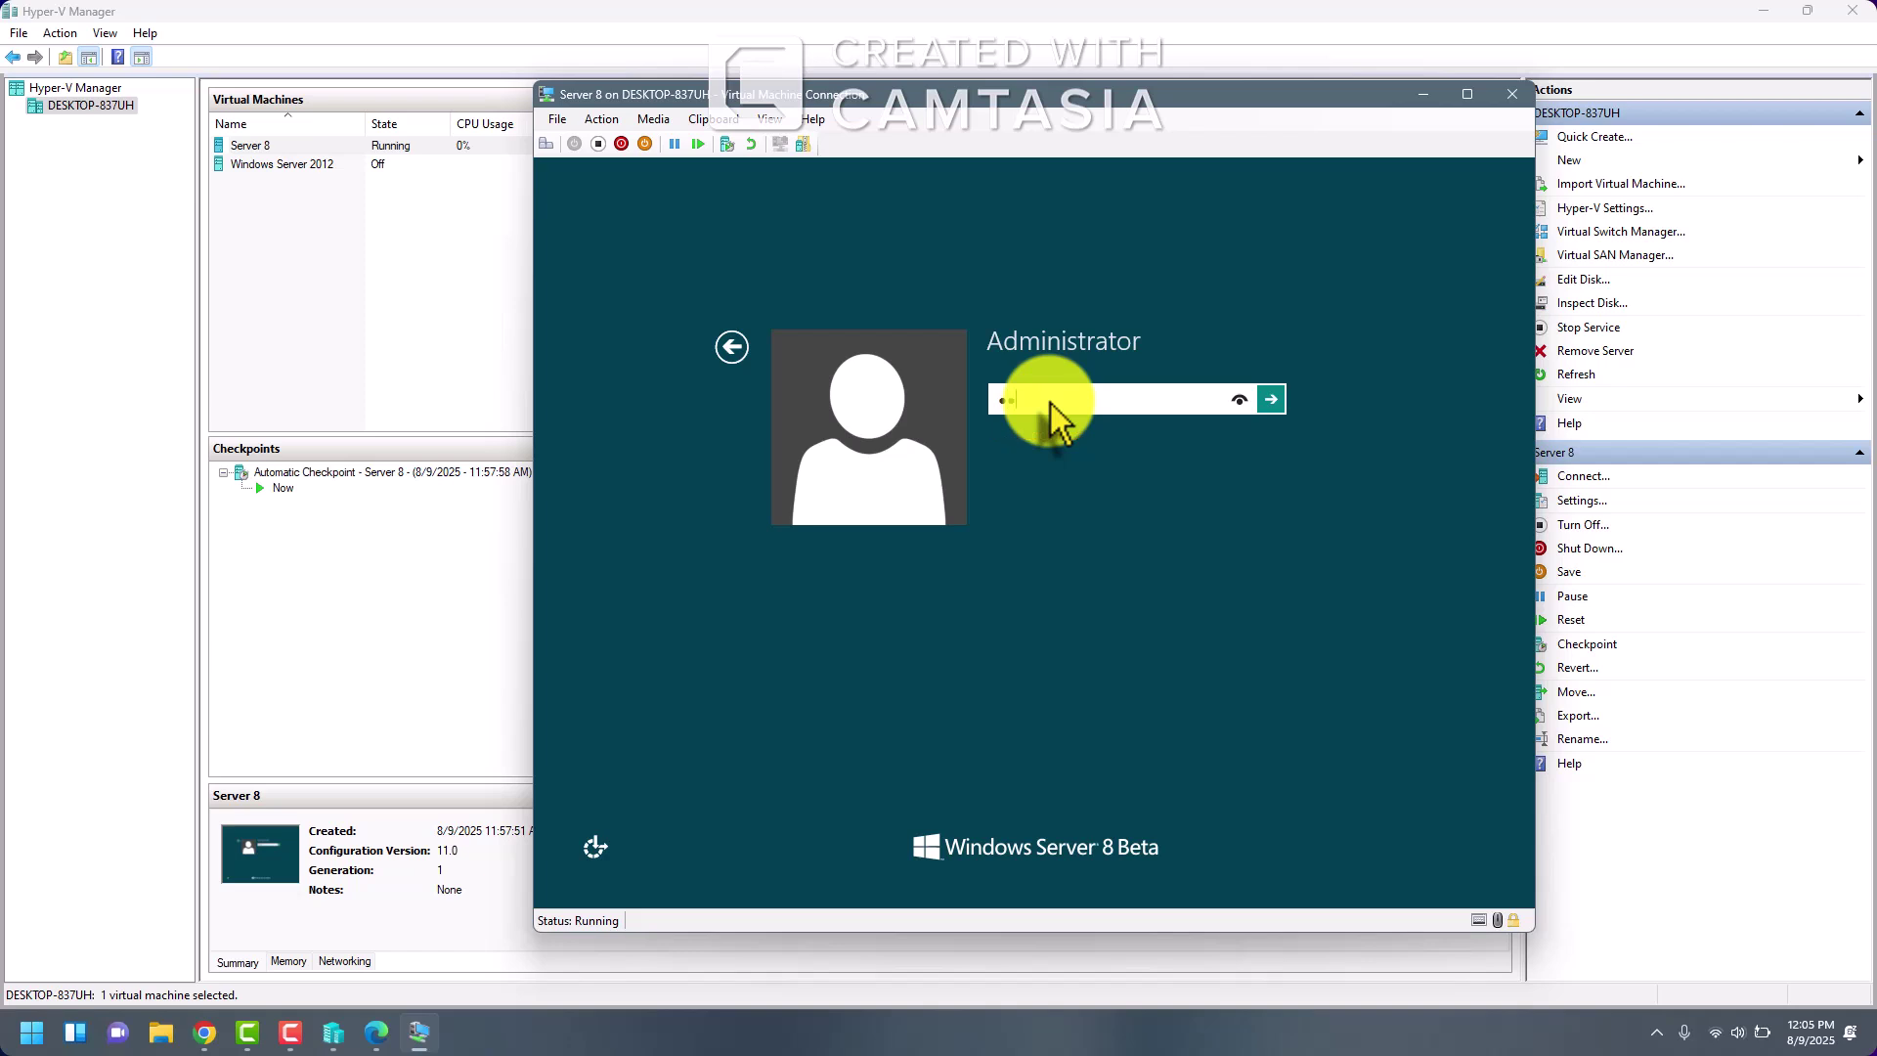
key(Return)
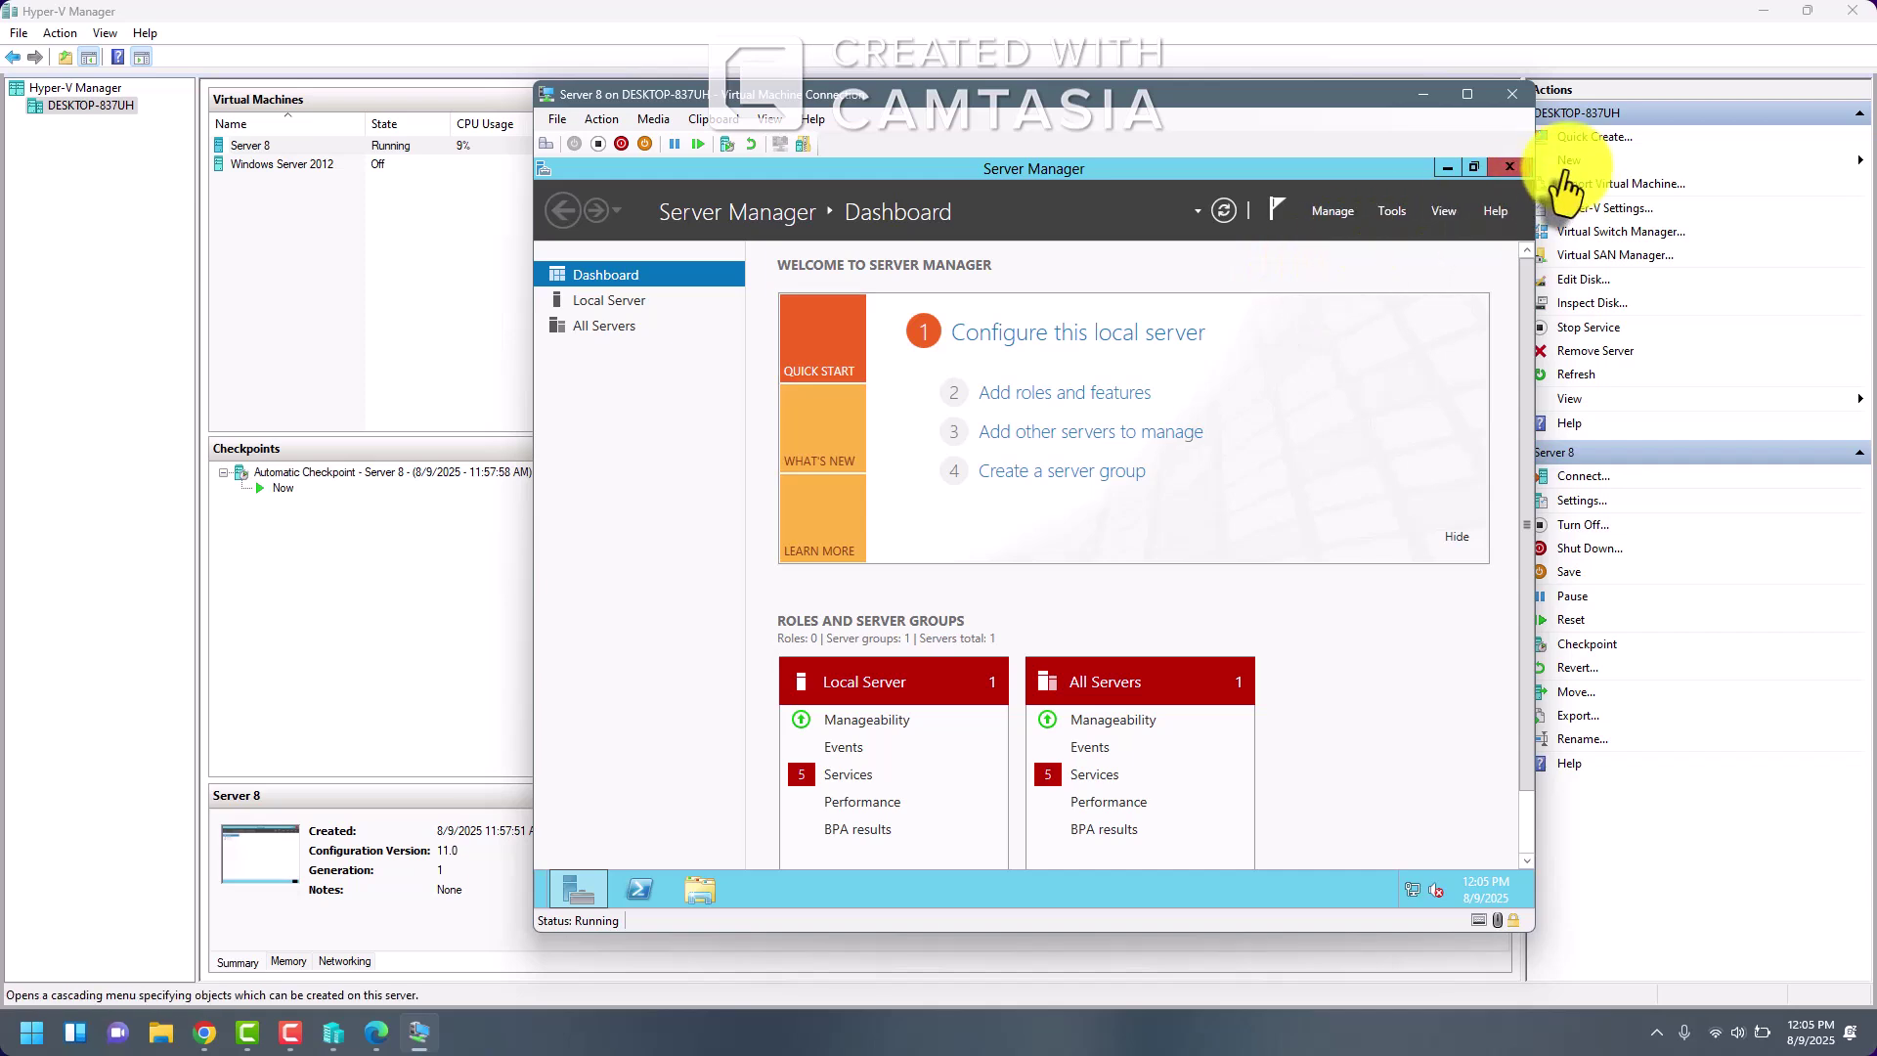
click(1510, 167)
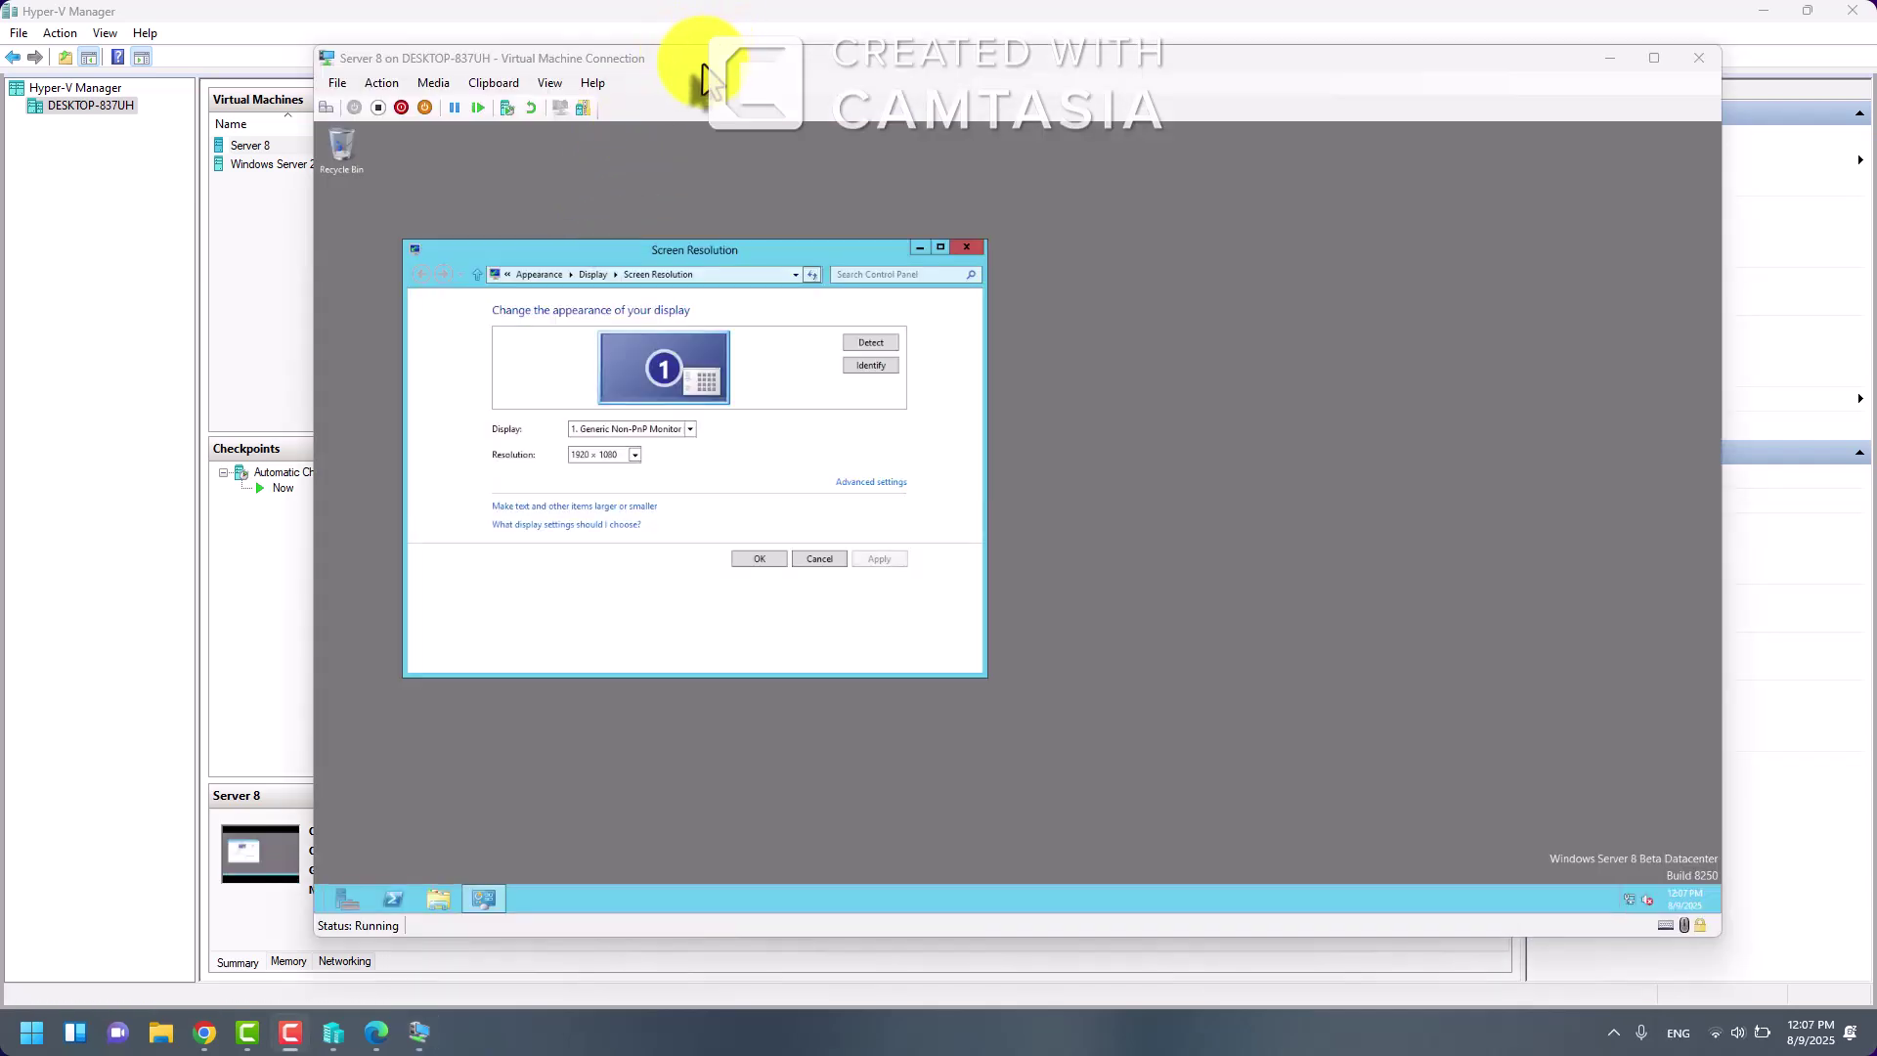
- Show the Server 8 virtual machine in full screen and move the Screen Resolution window toward the middle of its desktop
double_click(700, 60)
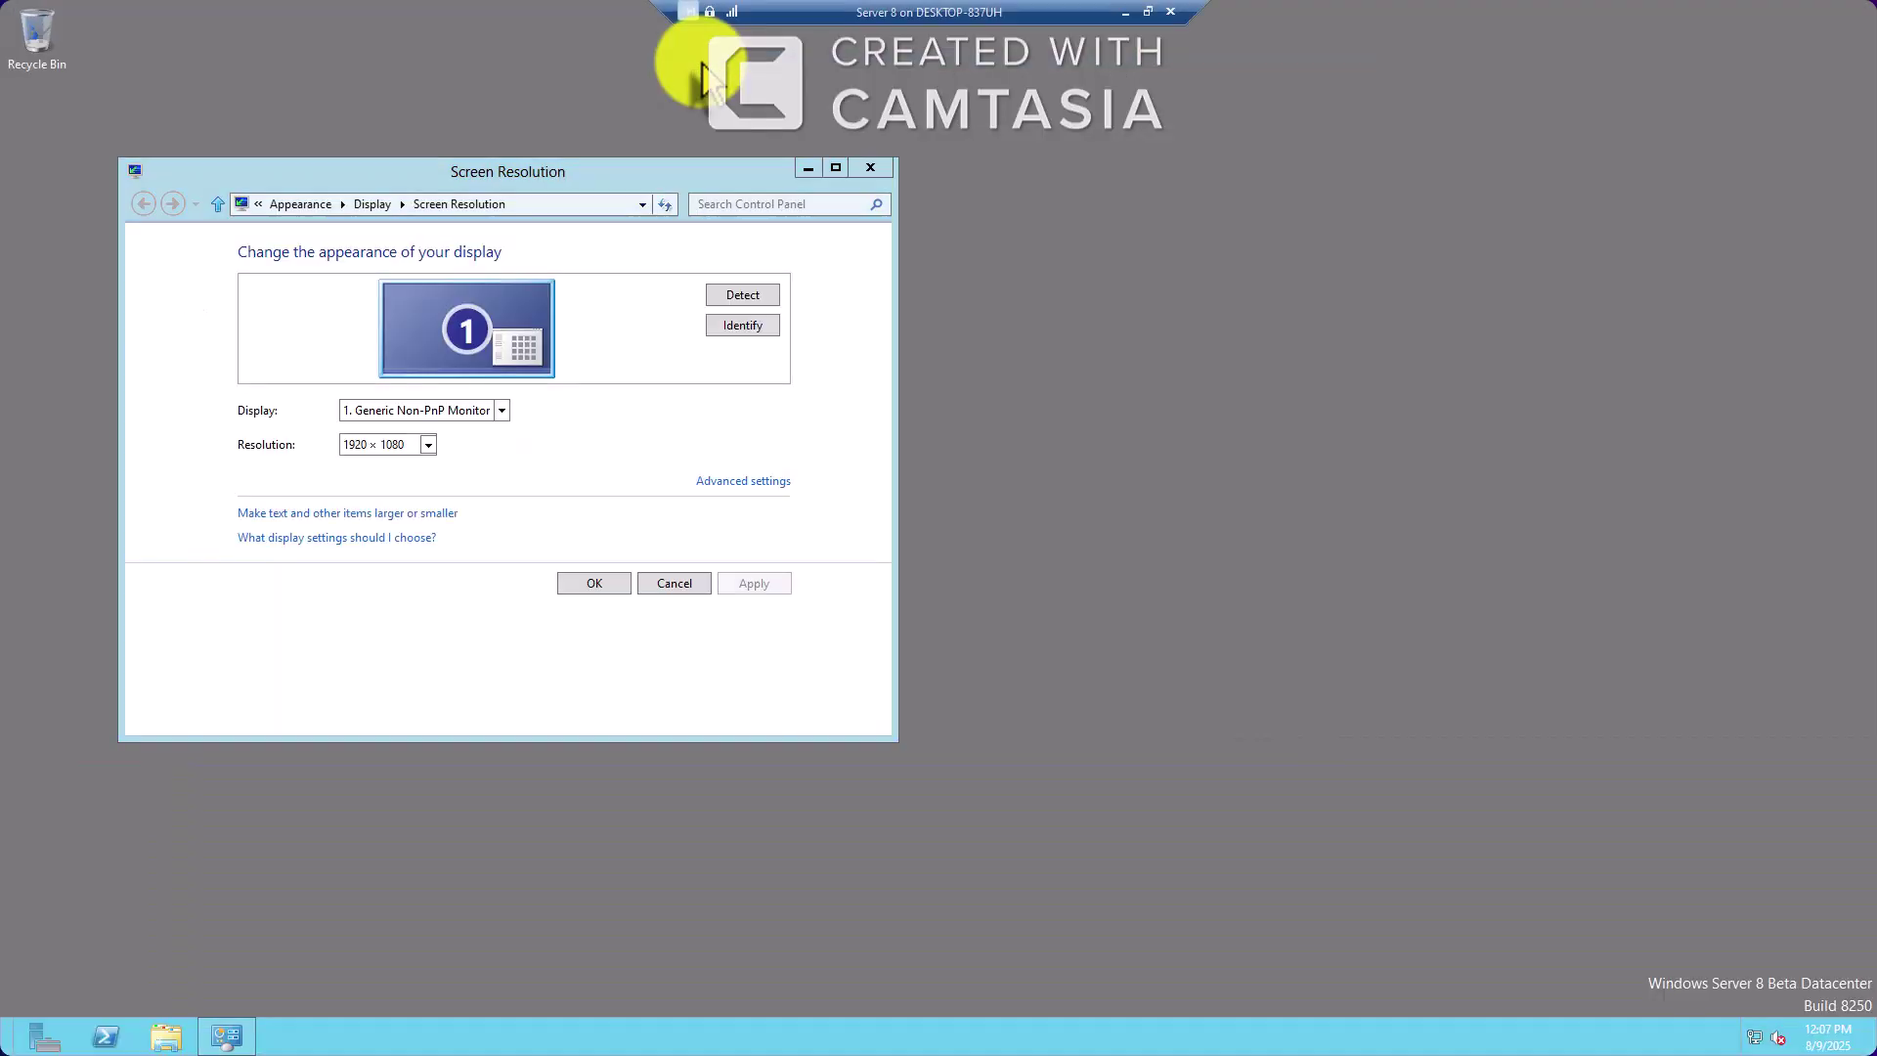
double_click(748, 159)
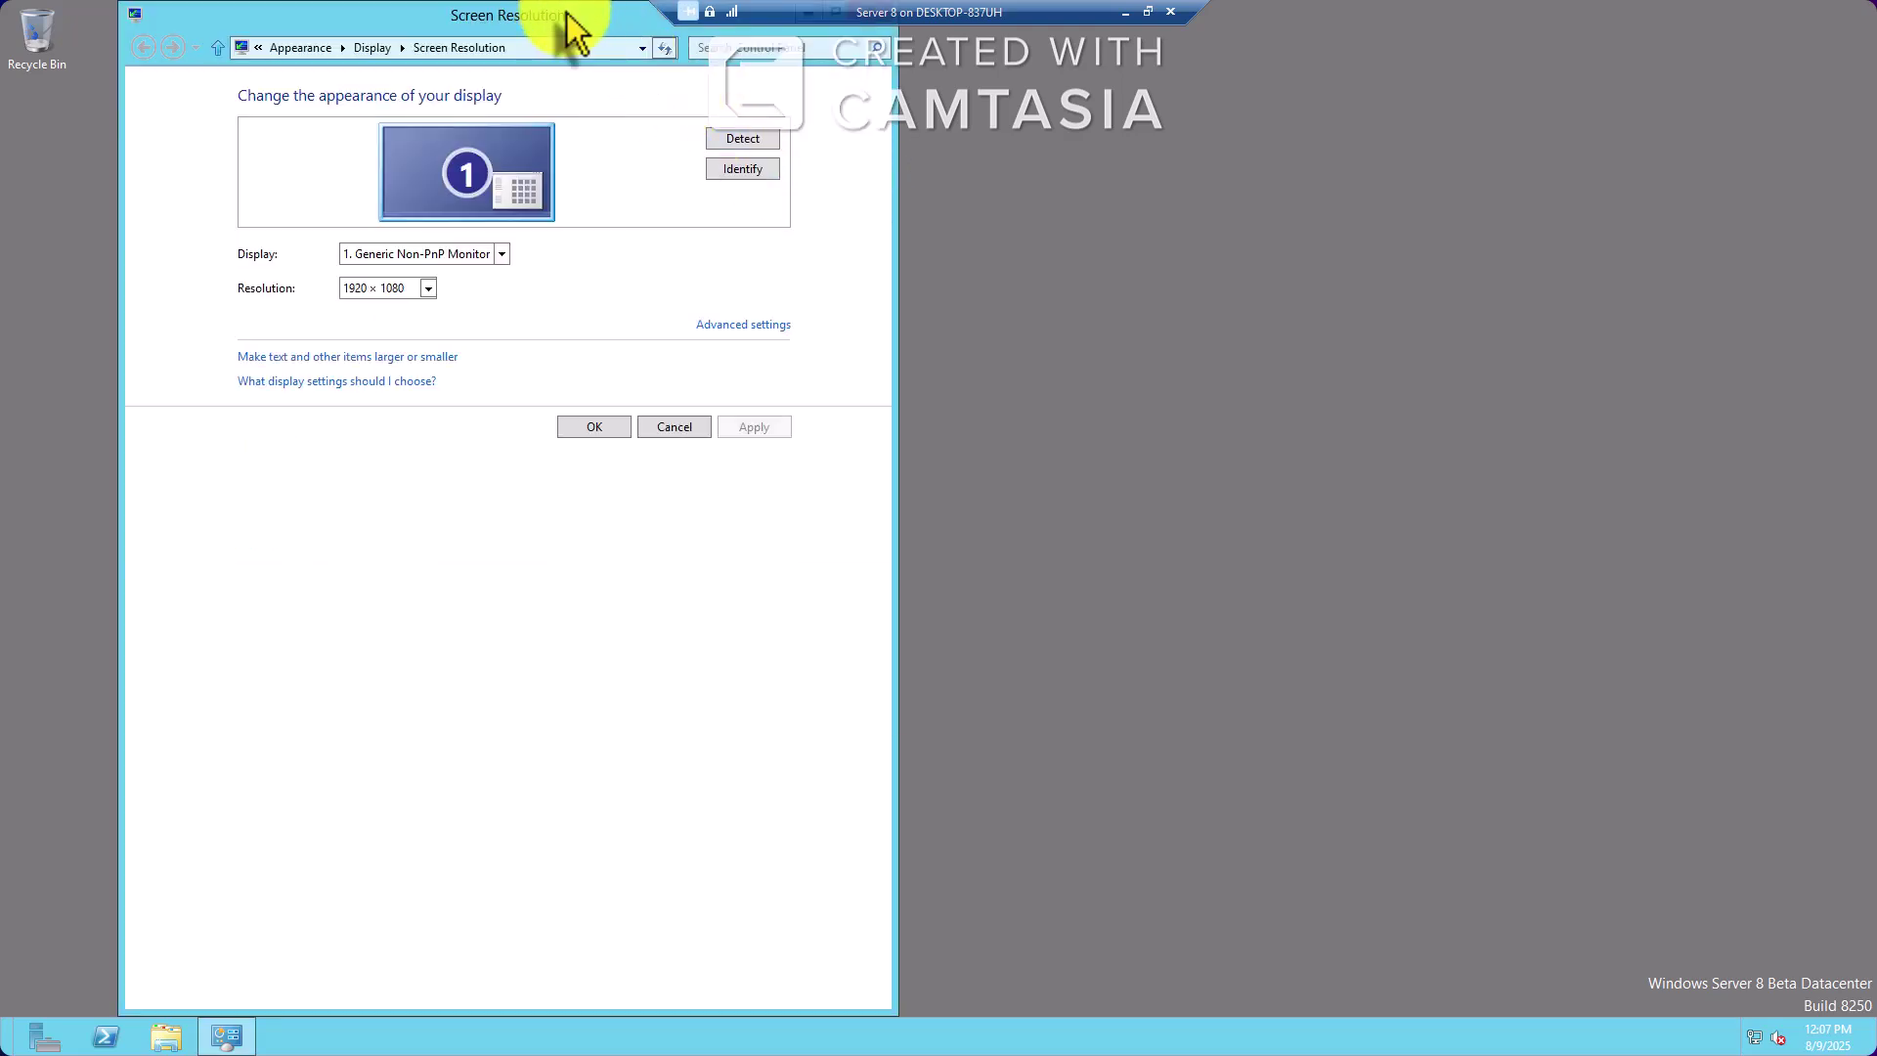
drag(567, 15, 1122, 230)
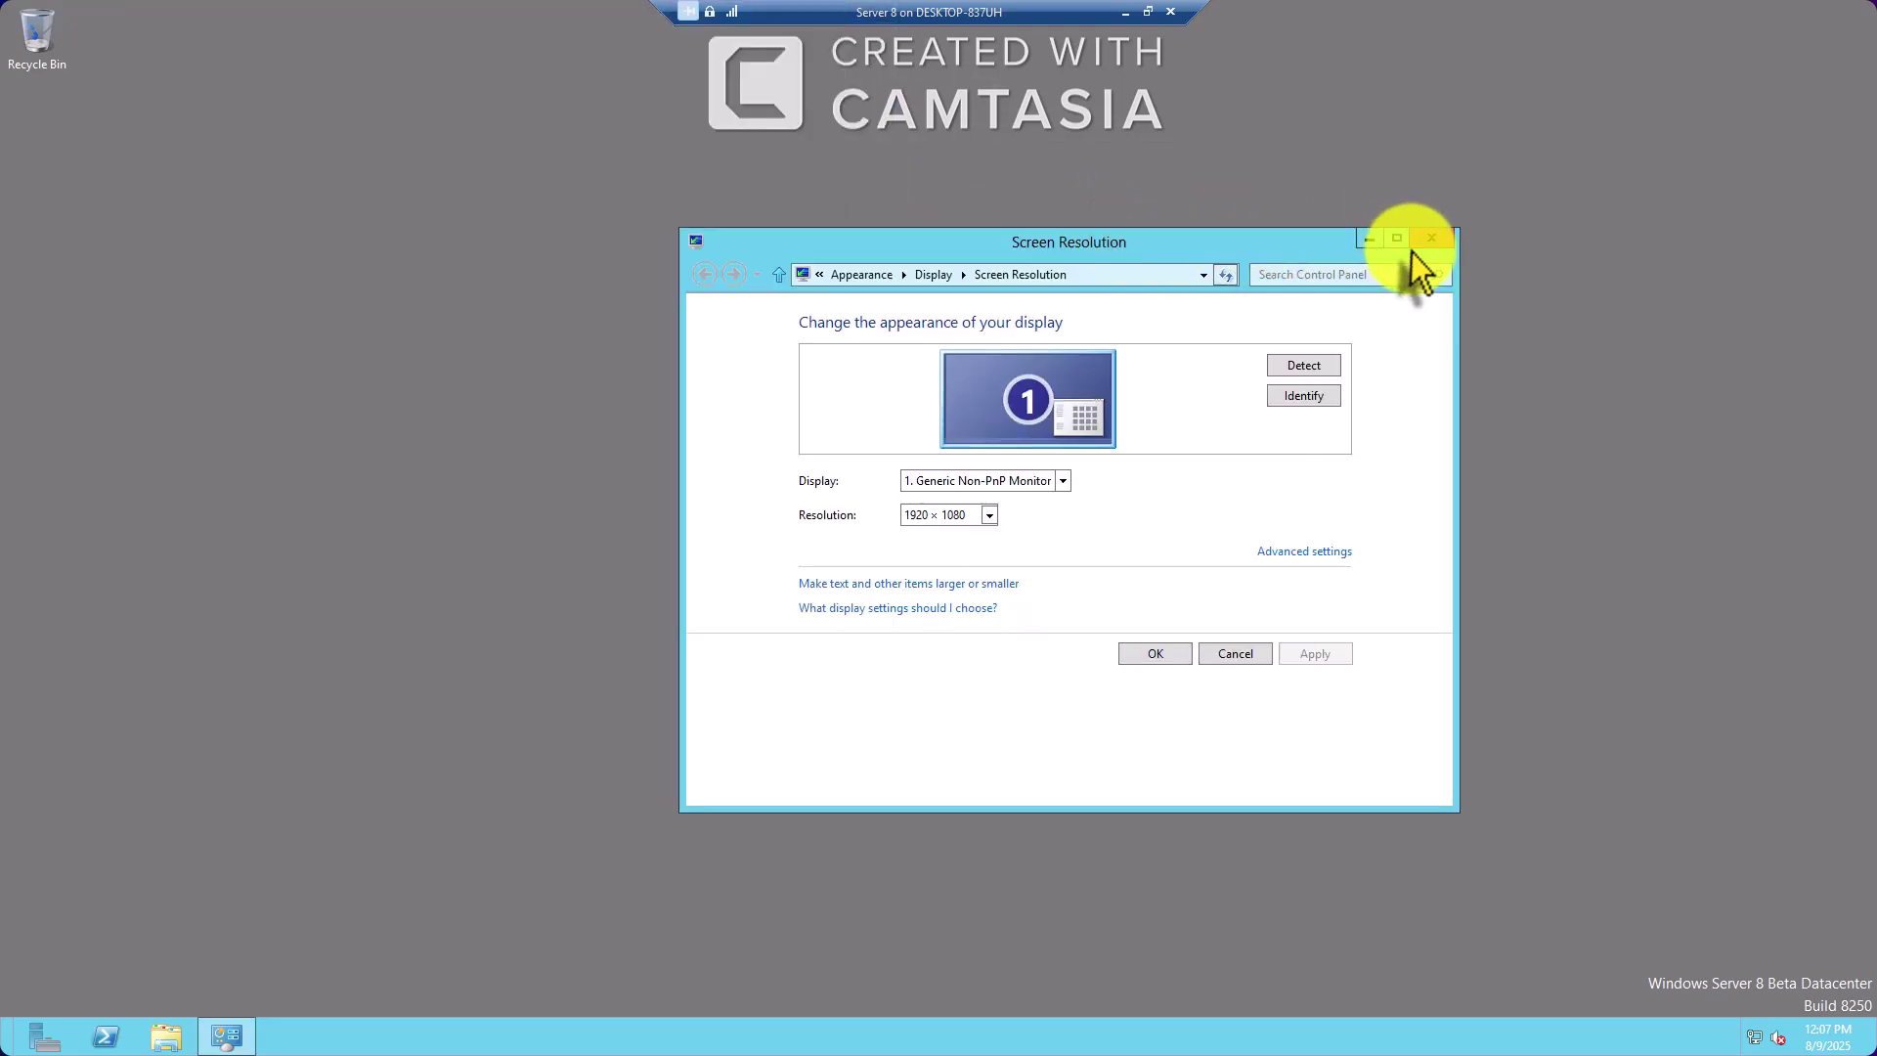